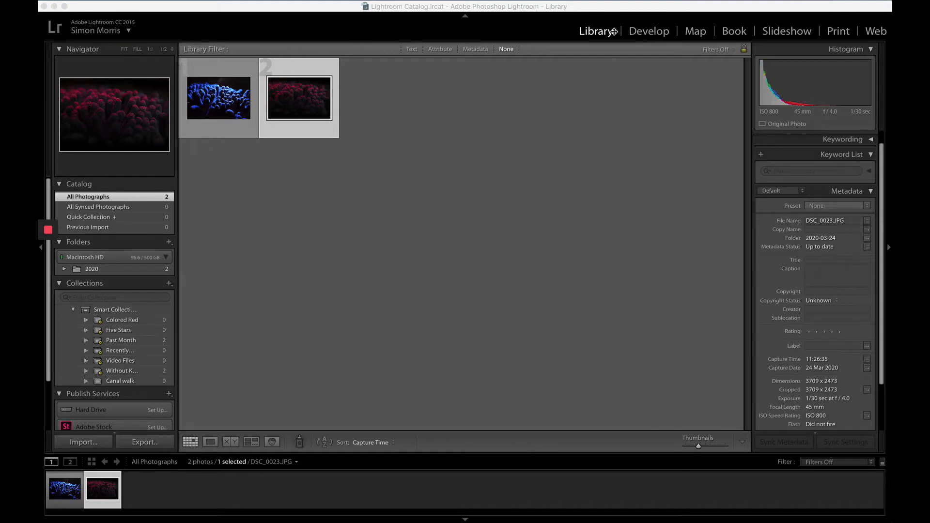
Look at the selected photo in both the Library and Develop modules, finishing in the Library grid view
{"action": "left_click", "coordinate": [612, 29]}
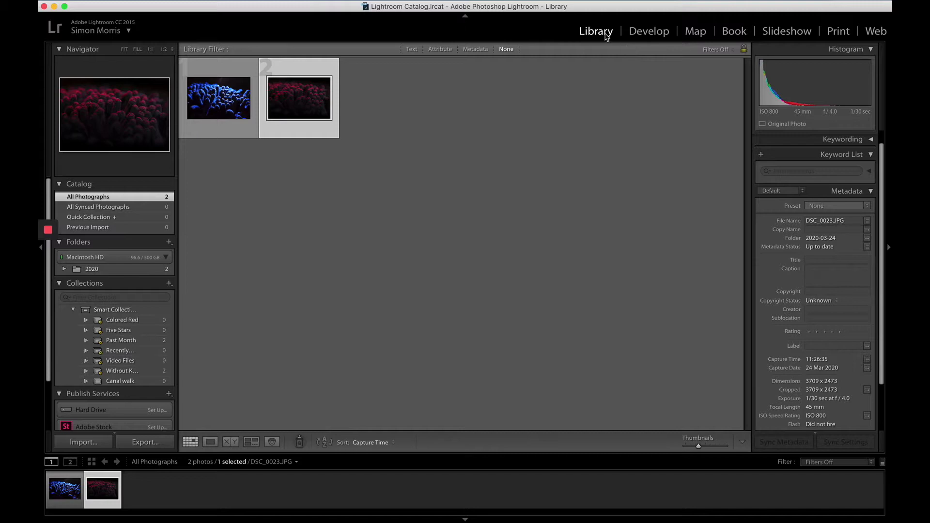
{"action": "left_click", "coordinate": [646, 34]}
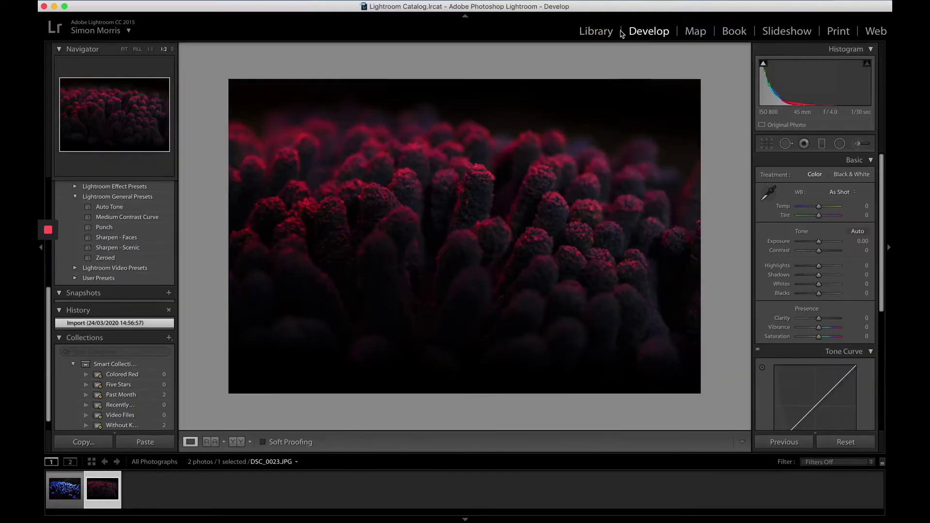
{"action": "left_click", "coordinate": [605, 31]}
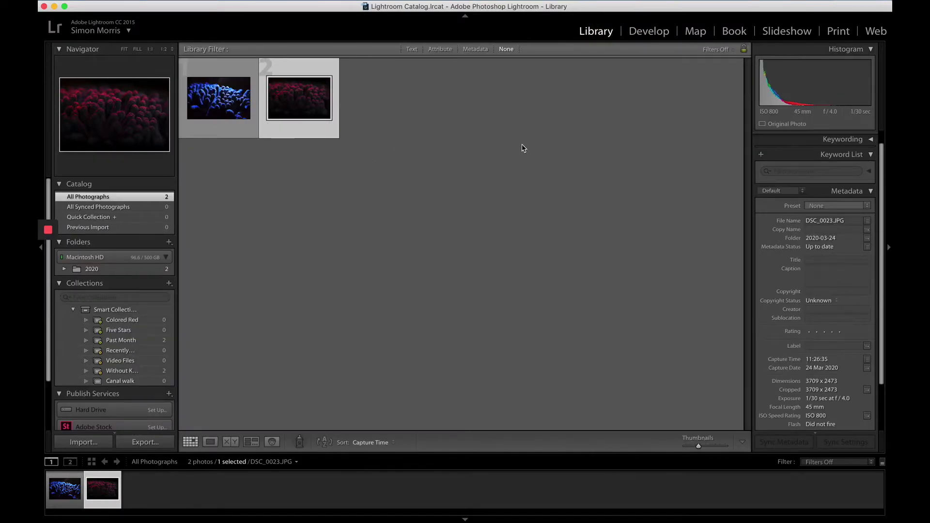
{"action": "left_click", "coordinate": [652, 33]}
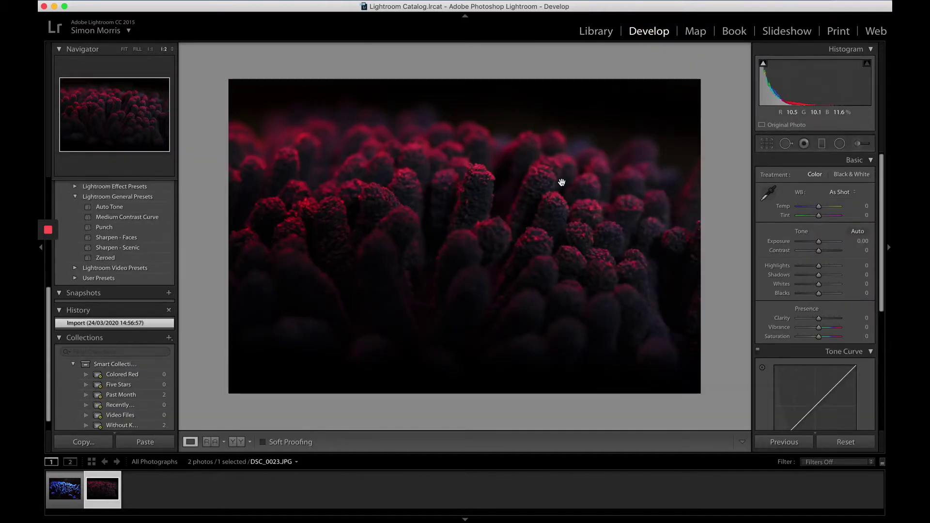
{"action": "key", "text": "g"}
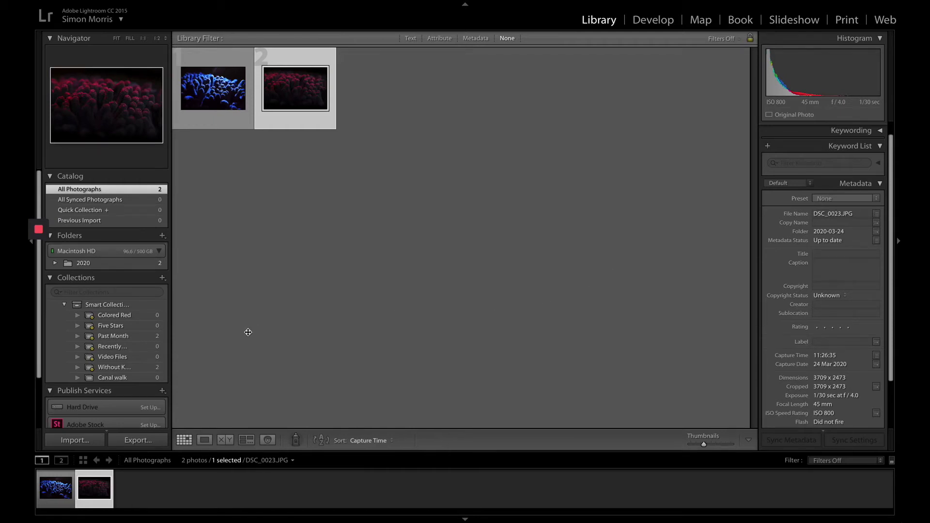
Start a photo import and choose the Light room images folder on the Desktop as the source
{"action": "left_click", "coordinate": [75, 439]}
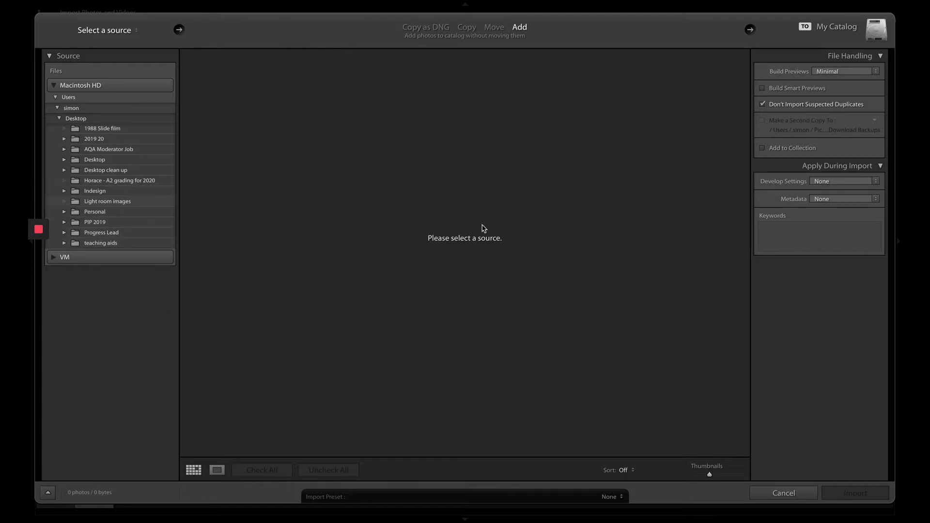
{"action": "left_click", "coordinate": [122, 202]}
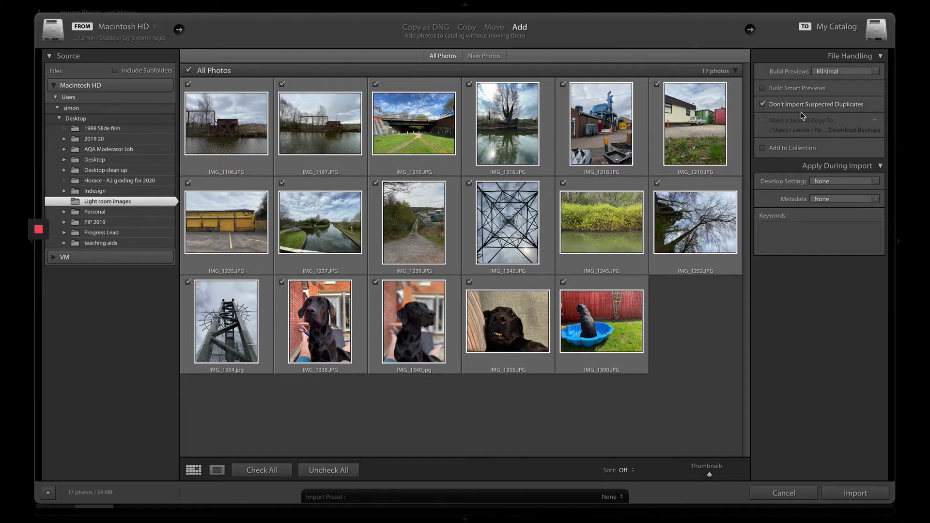
Examine the develop presets and the keyword entry available to apply during import, leaving both unset
{"action": "left_click", "coordinate": [825, 181]}
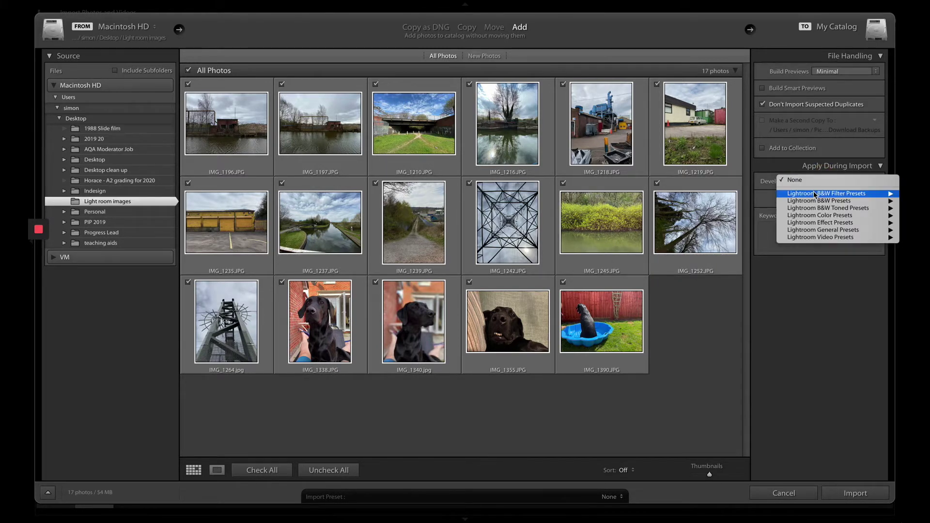
{"action": "mouse_move", "coordinate": [814, 196]}
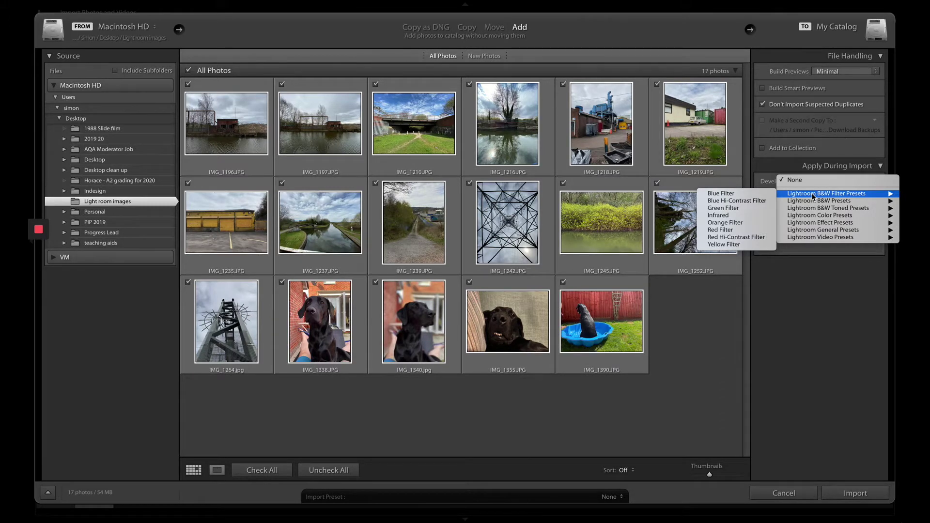
{"action": "left_click", "coordinate": [822, 284]}
{"action": "left_click", "coordinate": [838, 236]}
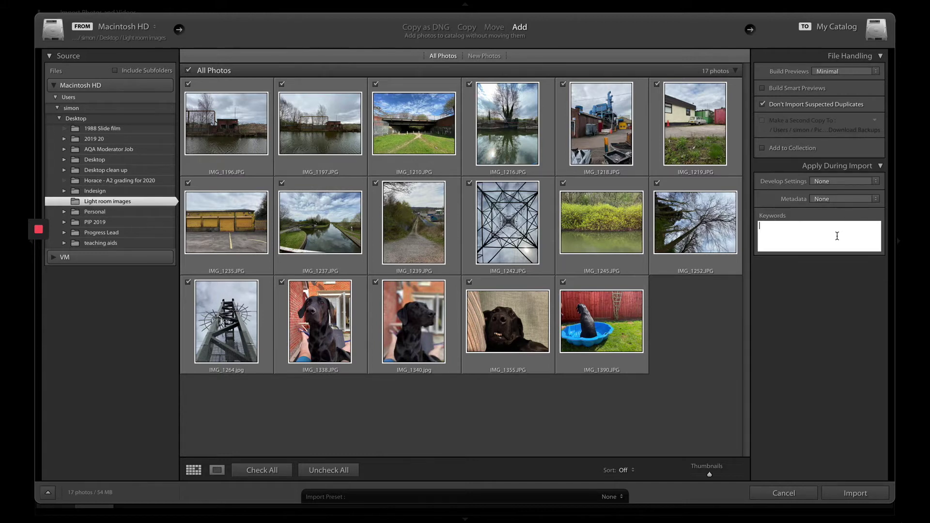
{"action": "left_click", "coordinate": [837, 236]}
Examine the Copy as DNG, Copy and Move import modes, finishing with Add as the chosen mode
{"action": "left_click", "coordinate": [461, 28]}
{"action": "left_click", "coordinate": [431, 29]}
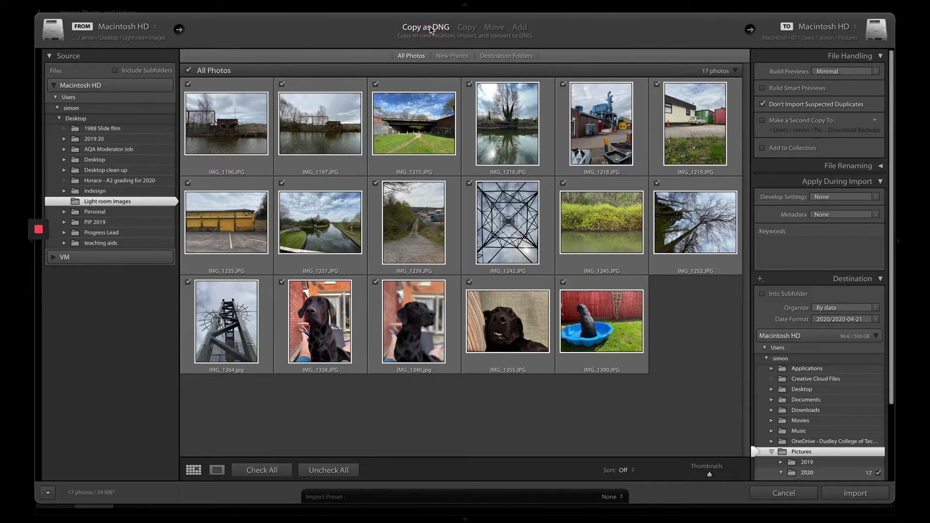
{"action": "left_click", "coordinate": [465, 29]}
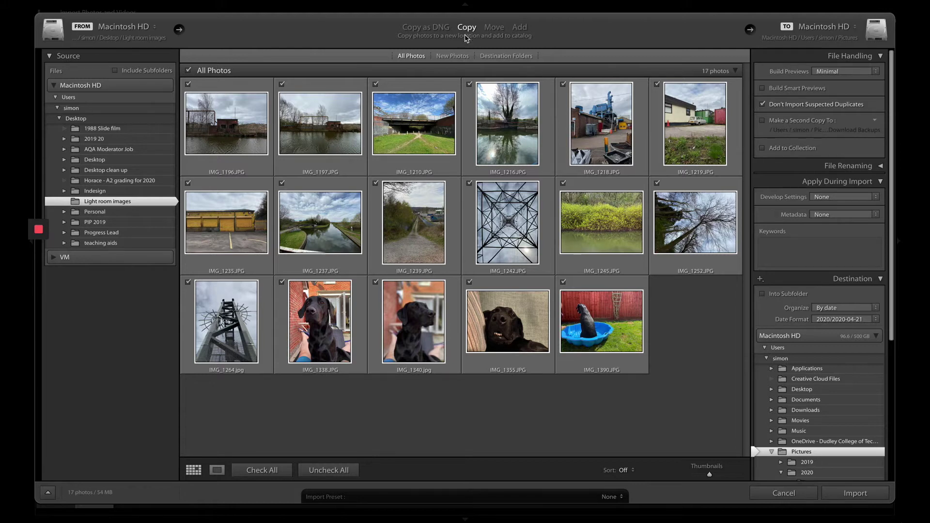
{"action": "left_click", "coordinate": [495, 28]}
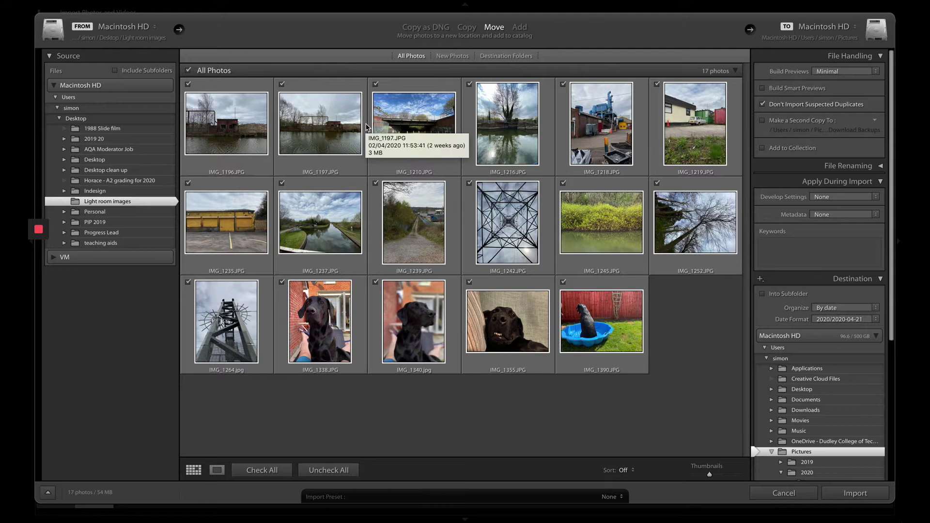
{"action": "left_click", "coordinate": [519, 28]}
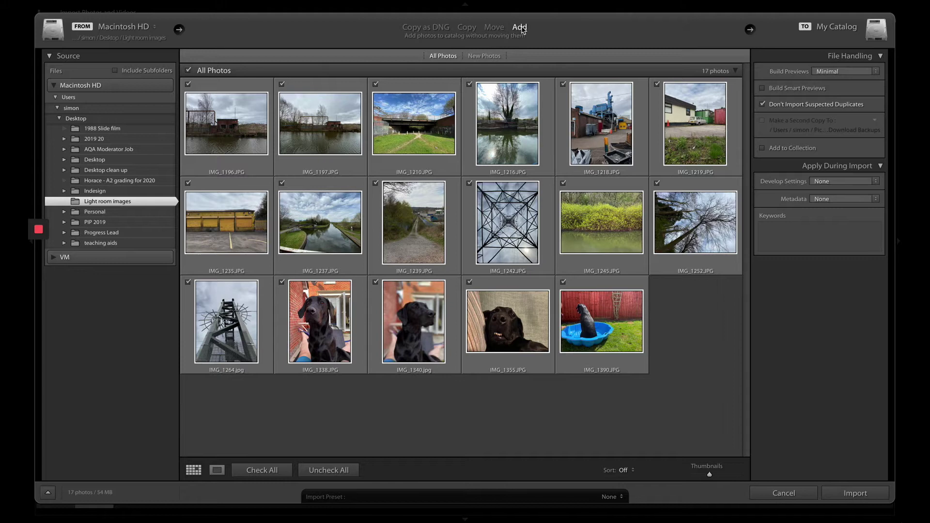
Select all the photos from IMG_1196 to IMG_1390 and import them into the catalog without moving them
{"action": "left_click", "coordinate": [576, 334]}
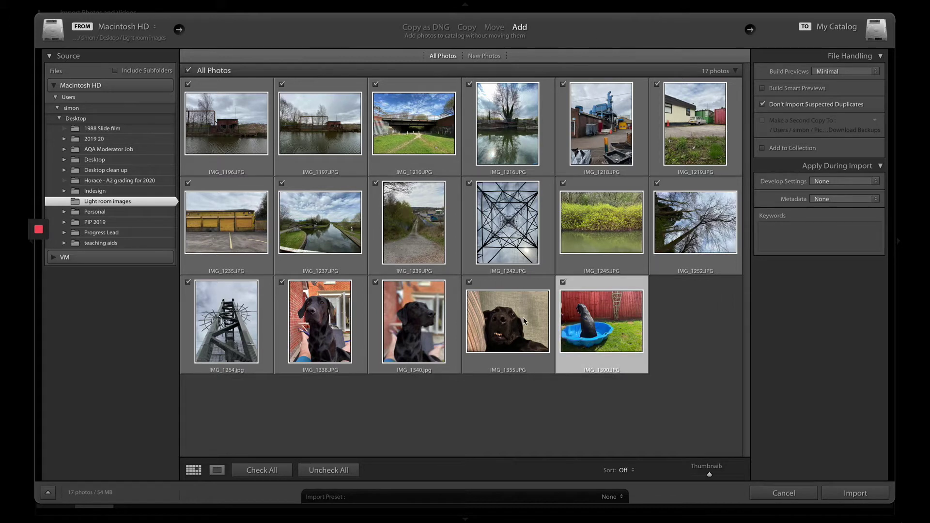
{"action": "left_click", "coordinate": [236, 141], "text": "shift"}
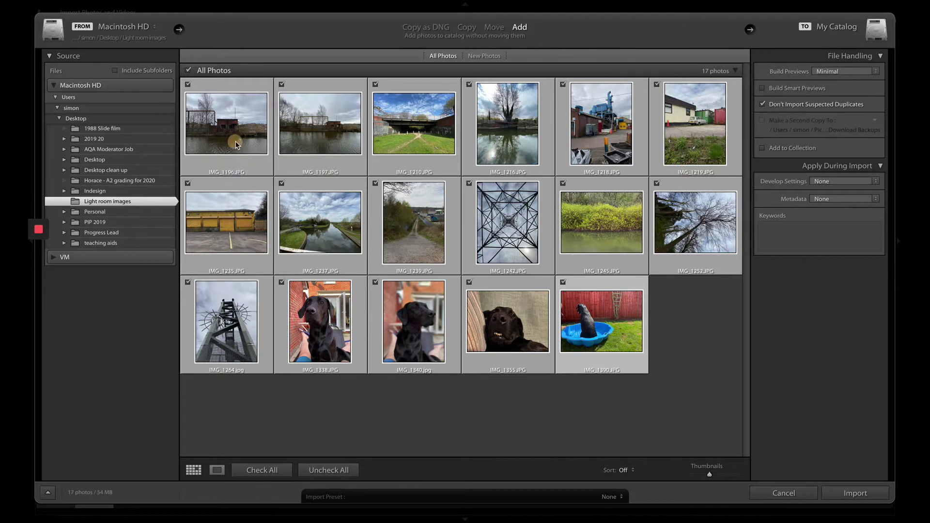
{"action": "left_click", "coordinate": [614, 338]}
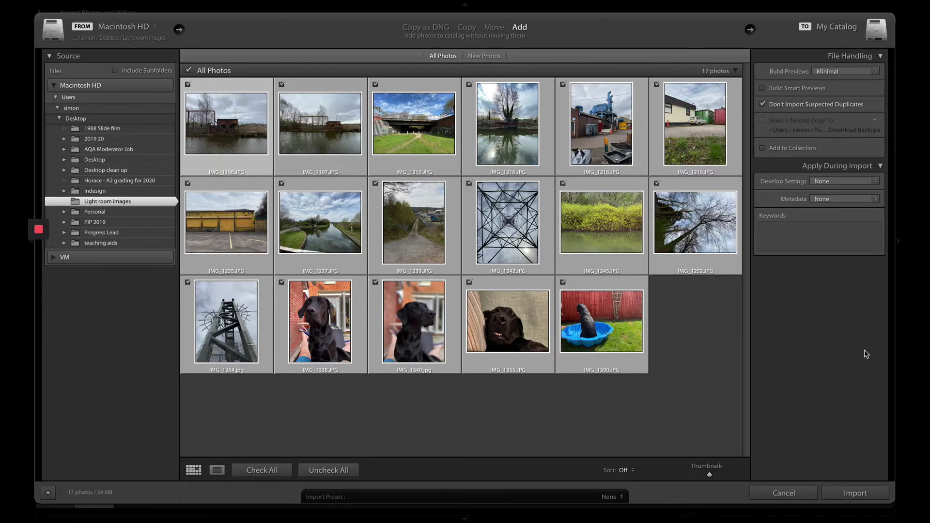
{"action": "left_click", "coordinate": [856, 494]}
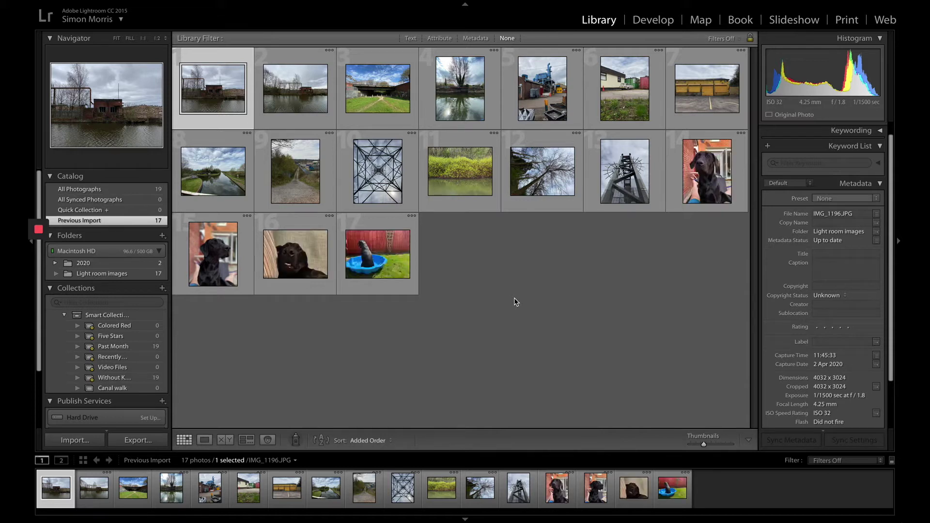
Review the contents of All Photographs, Previous Import, the Light room images folder and the 2020 folder
{"action": "left_click", "coordinate": [101, 190]}
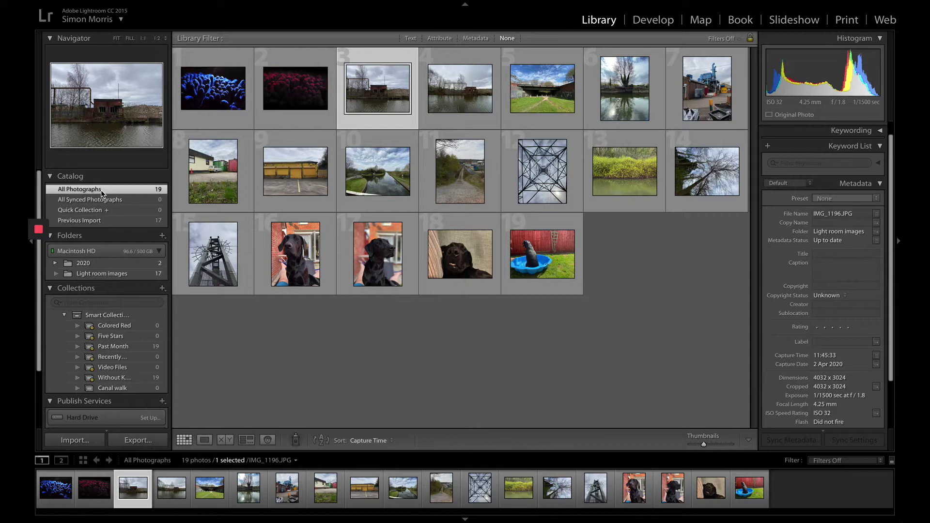
{"action": "left_click", "coordinate": [92, 222]}
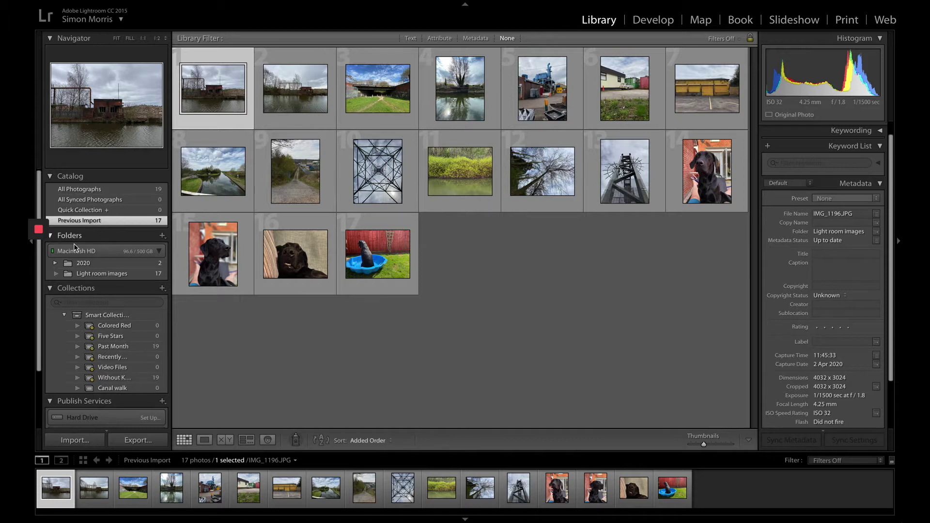
{"action": "left_click", "coordinate": [96, 276]}
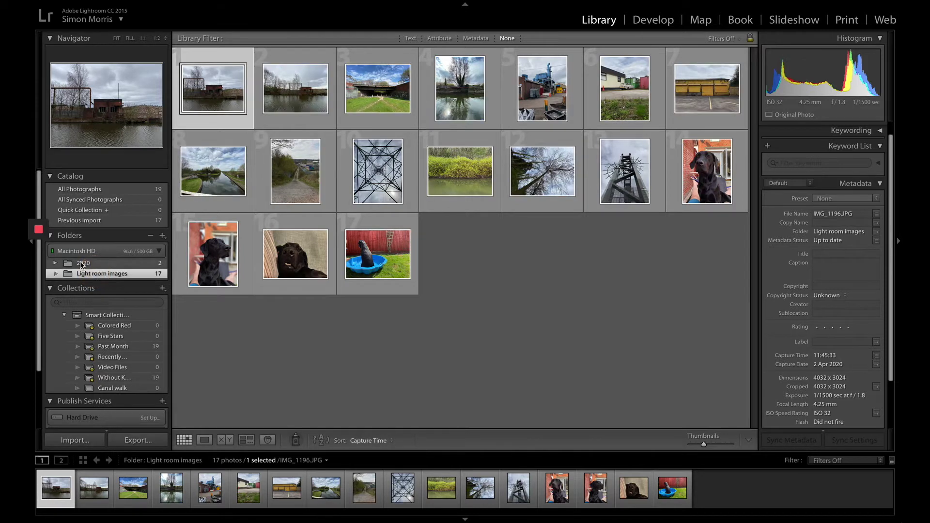
{"action": "left_click", "coordinate": [83, 264]}
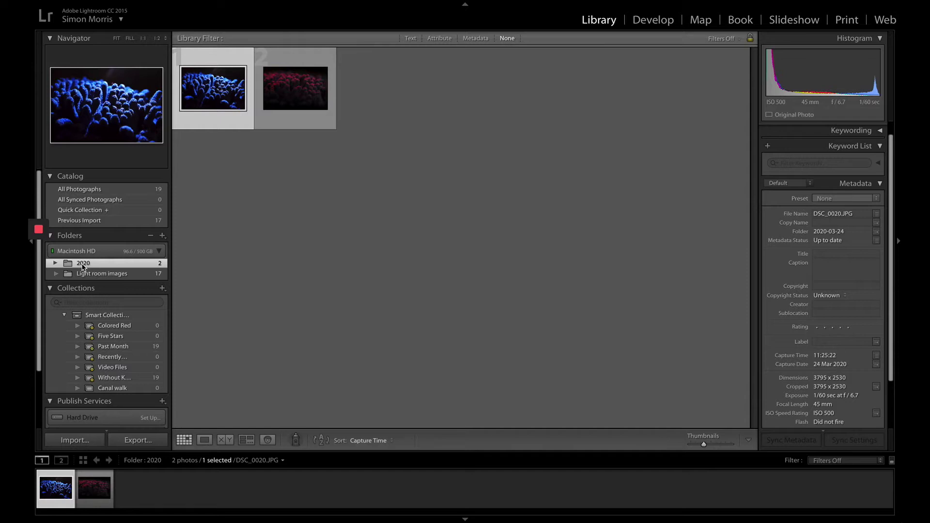
Create a collection named Successful shoot 1 from IMG_1196, IMG_1210, IMG_1218 and IMG_1242 in the Light room images folder
{"action": "left_click", "coordinate": [94, 275]}
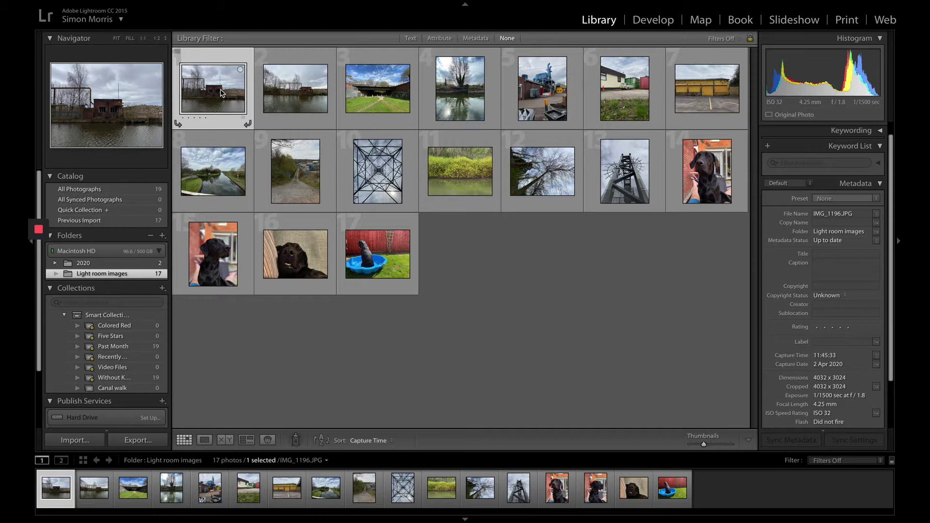
{"action": "left_click", "coordinate": [371, 85], "text": "super"}
{"action": "left_click", "coordinate": [554, 94], "text": "super"}
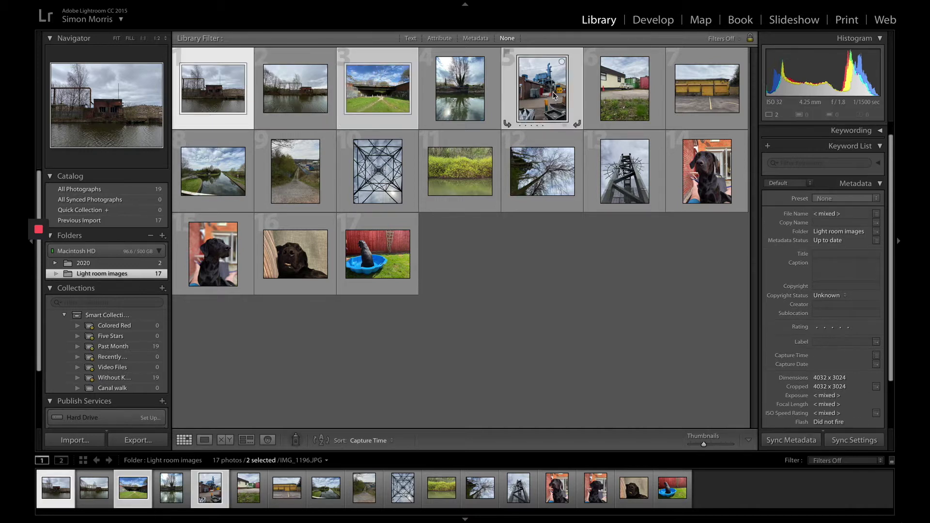
{"action": "left_click", "coordinate": [379, 180], "text": "super"}
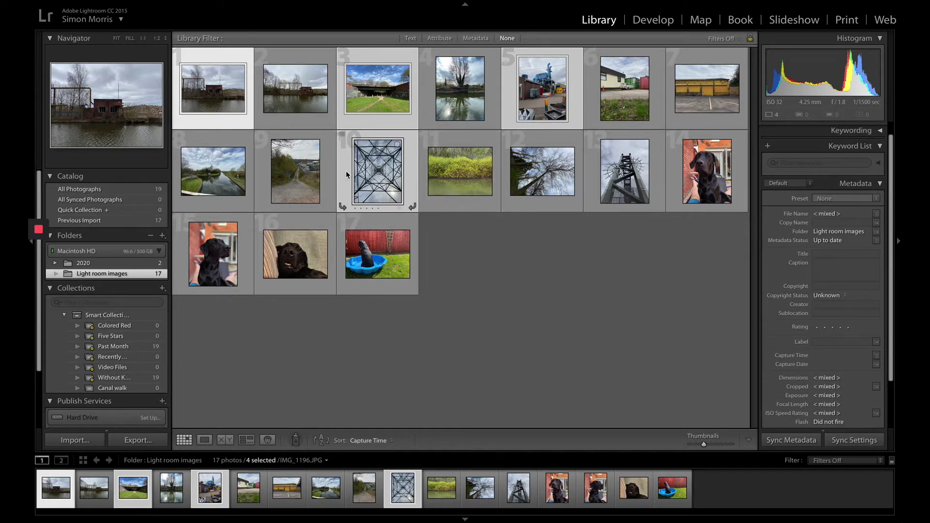
{"action": "left_click", "coordinate": [162, 289]}
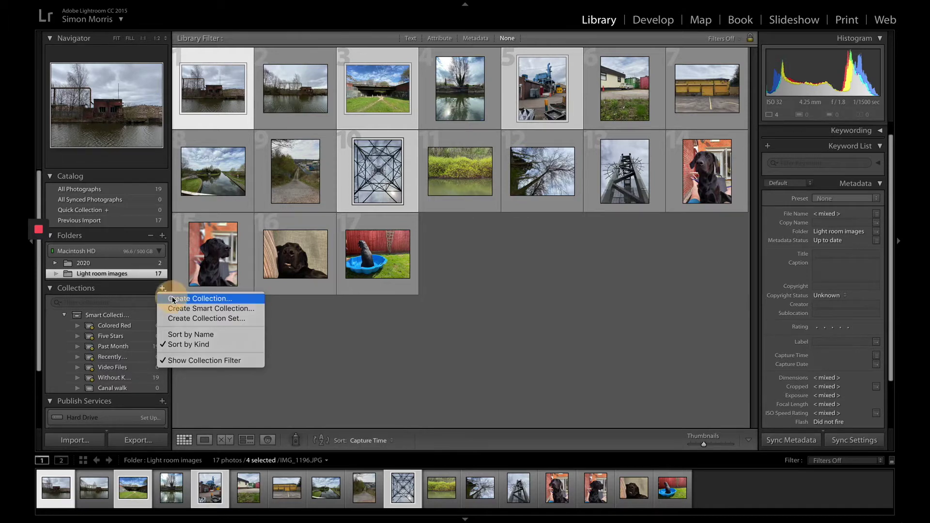
{"action": "left_click", "coordinate": [172, 299]}
{"action": "type", "text": "Su"}
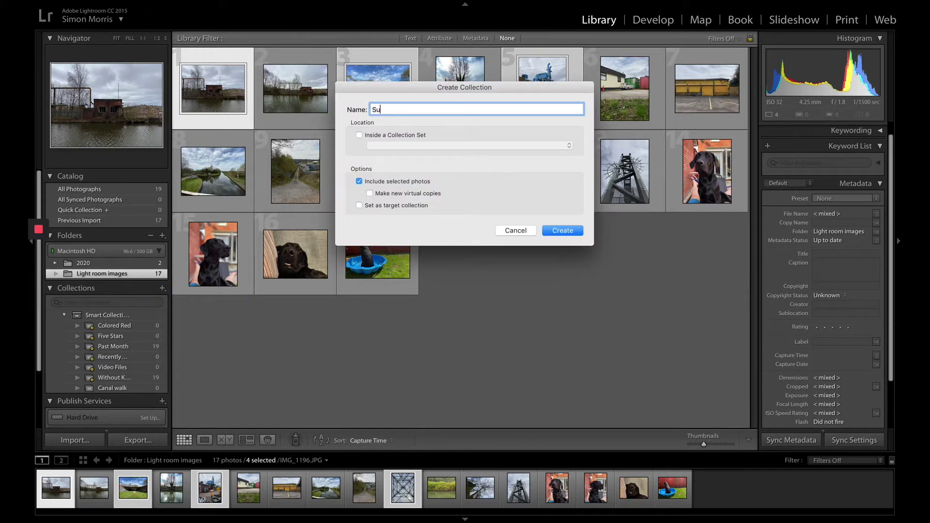
{"action": "type", "text": "ccessful shoot 1"}
{"action": "key", "text": "Return"}
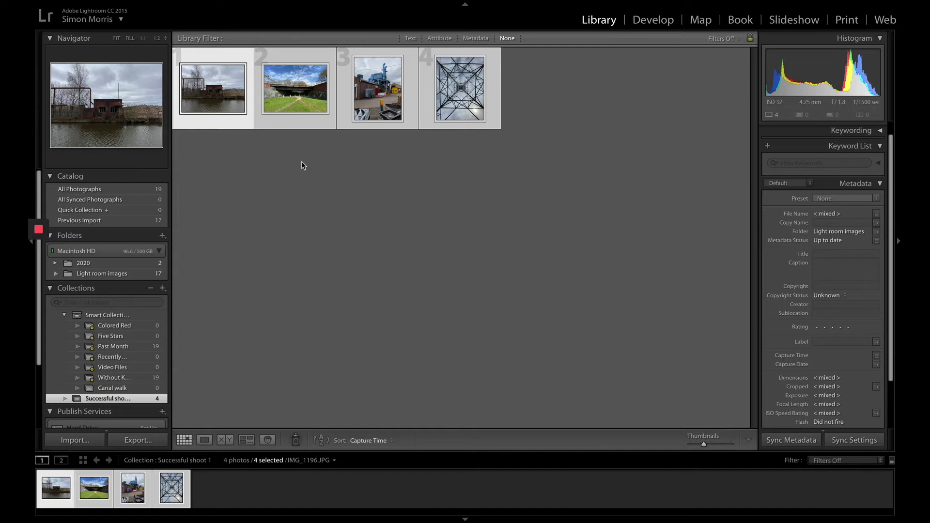
Return to the Light room images folder and create a collection named Portfolio that includes the selected photos
{"action": "scroll", "coordinate": [119, 388], "scroll_direction": "down", "scroll_amount": 1}
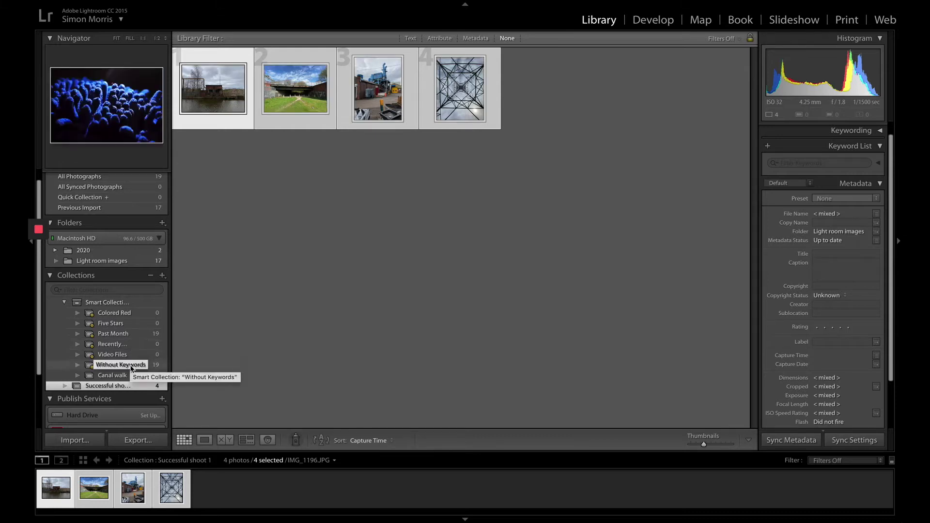
{"action": "scroll", "coordinate": [130, 371], "scroll_direction": "up", "scroll_amount": 1}
{"action": "left_click", "coordinate": [113, 274]}
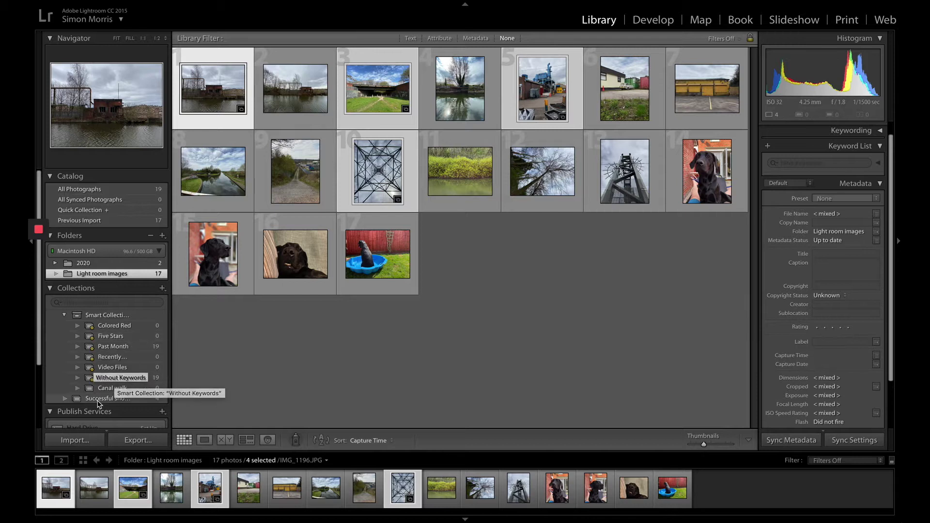
{"action": "left_click", "coordinate": [163, 289]}
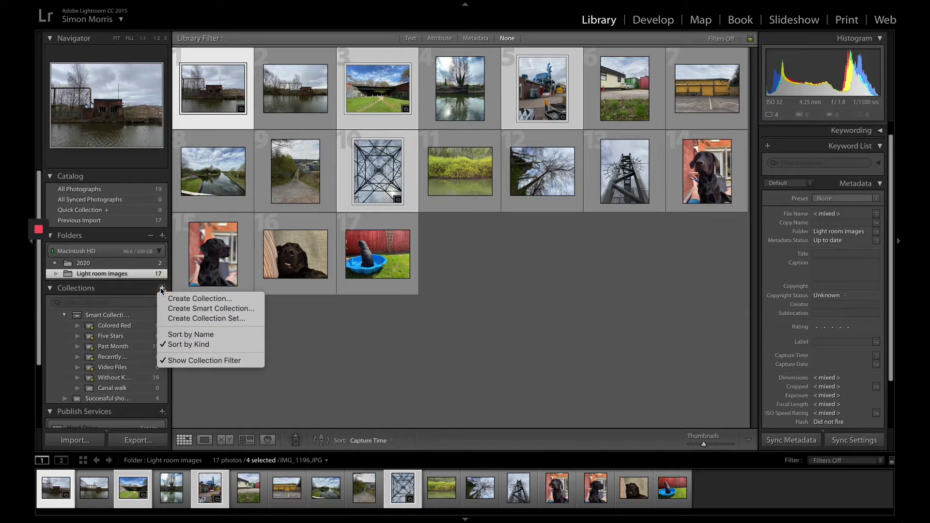
{"action": "left_click", "coordinate": [167, 298]}
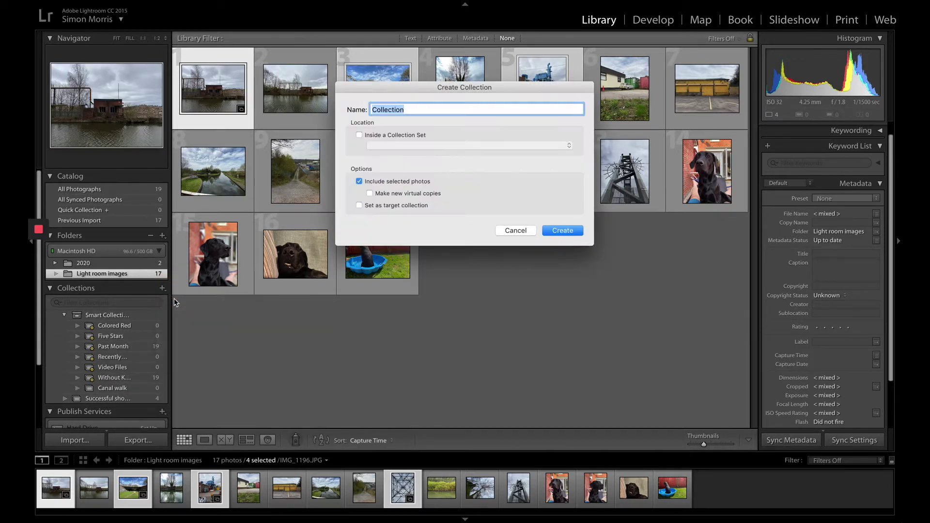
{"action": "type", "text": "Portfolio"}
{"action": "key", "text": "Return"}
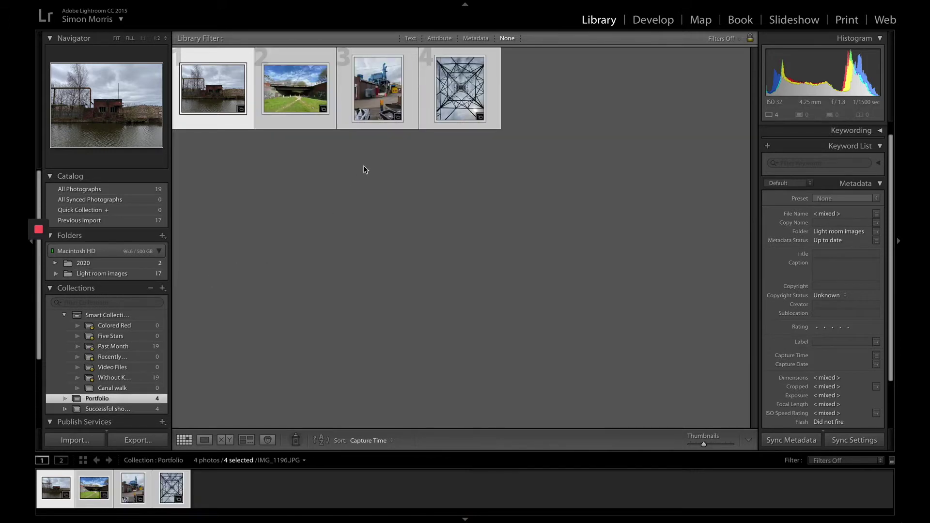
Remove all the photos from the Portfolio collection
{"action": "left_click", "coordinate": [474, 106]}
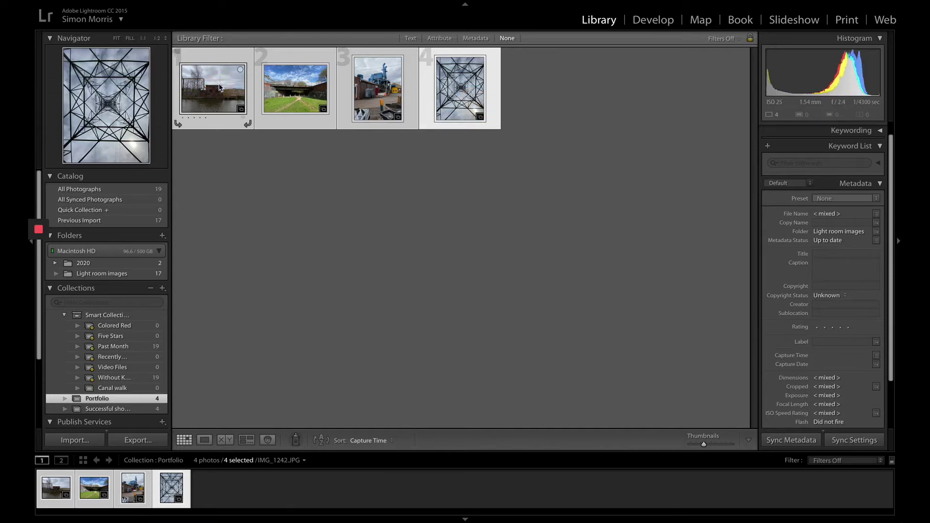
{"action": "key", "text": "Delete"}
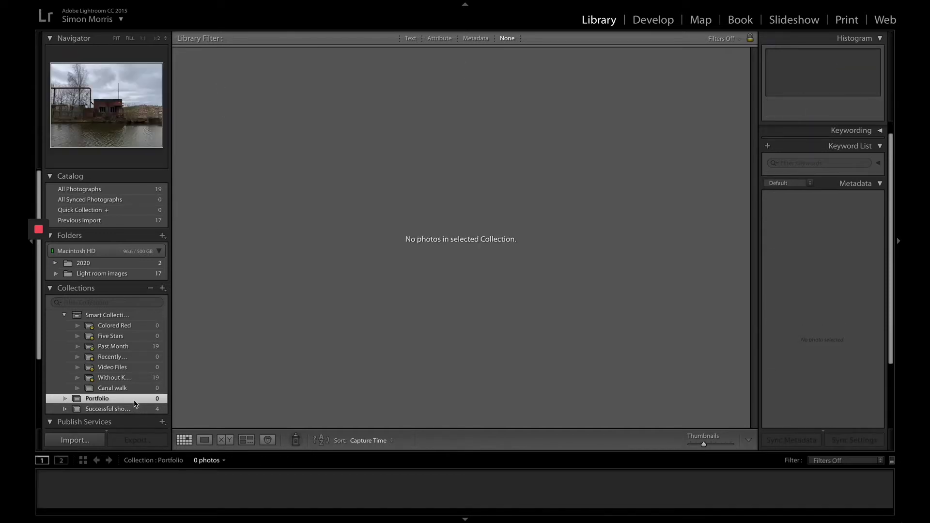
Review the photos in the Light room images folder, Past Month, Portfolio, Successful shoot 1 and All Photographs
{"action": "left_click", "coordinate": [117, 273]}
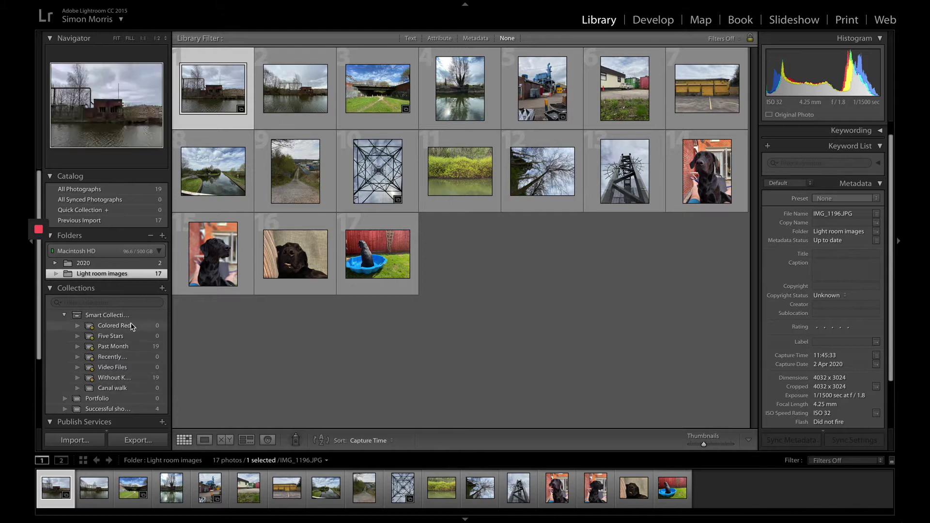
{"action": "left_click", "coordinate": [126, 347]}
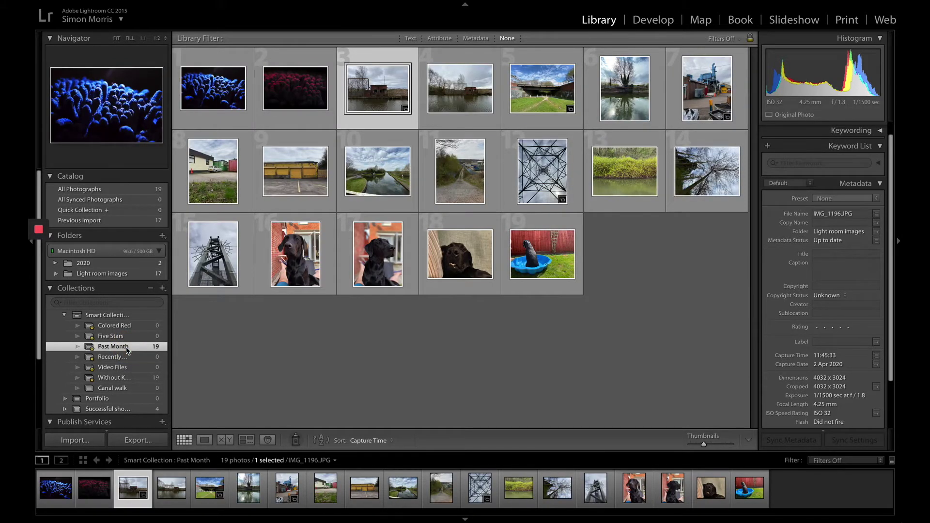
{"action": "left_click", "coordinate": [93, 399]}
{"action": "left_click", "coordinate": [95, 411]}
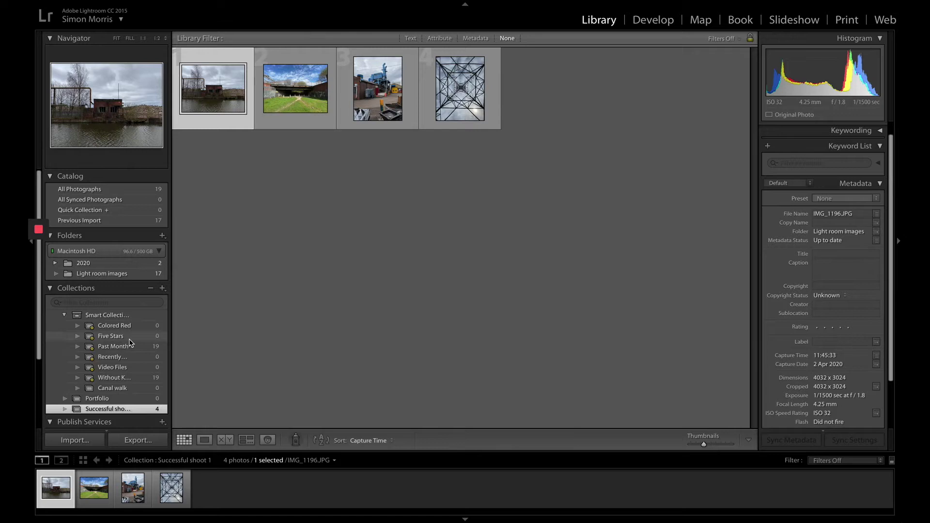
{"action": "left_click", "coordinate": [119, 192]}
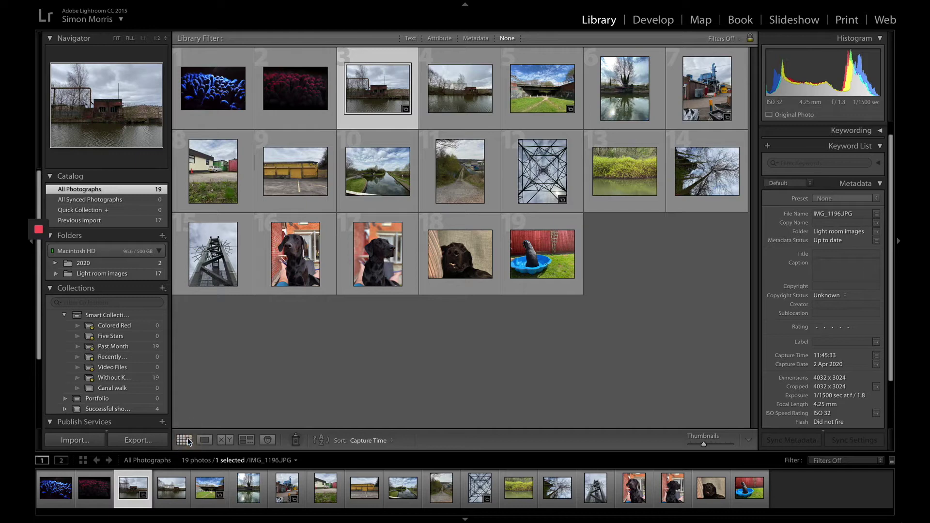
View IMG_1196 in Loupe and Compare views, return to the Grid view and examine the photo's metadata
{"action": "left_click", "coordinate": [204, 440]}
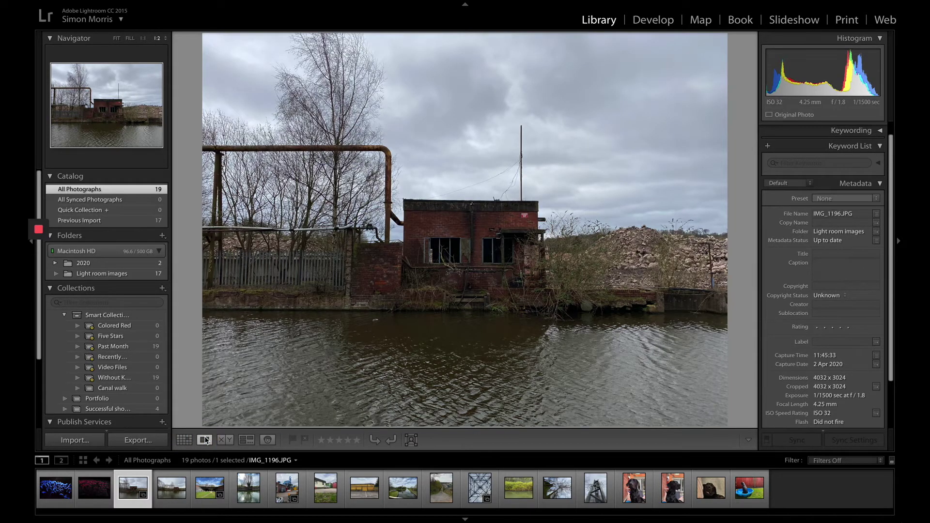
{"action": "left_click", "coordinate": [223, 441]}
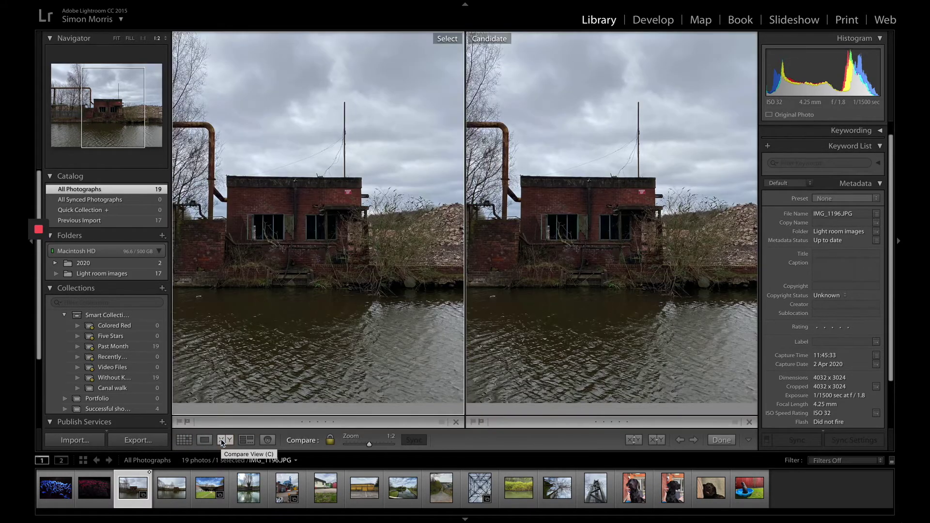
{"action": "left_click", "coordinate": [184, 440]}
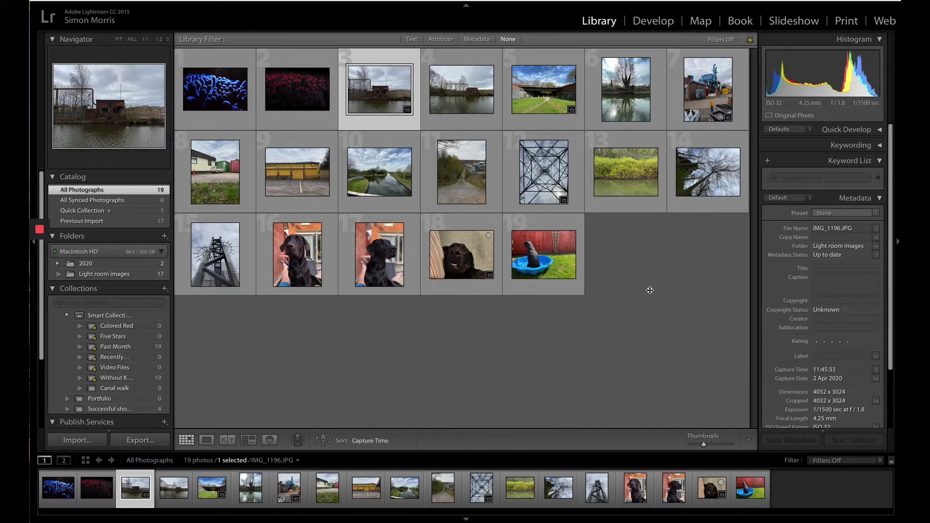
{"action": "scroll", "coordinate": [795, 250], "scroll_direction": "down", "scroll_amount": 5}
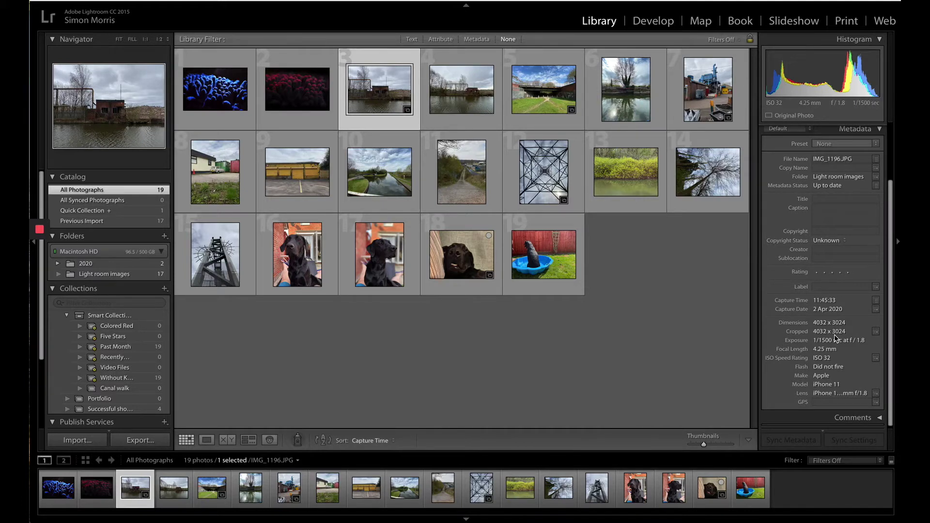
Examine All Photographs and the Successful shoot 1 collection in the Develop module, returning to the Library after each
{"action": "left_click", "coordinate": [652, 23]}
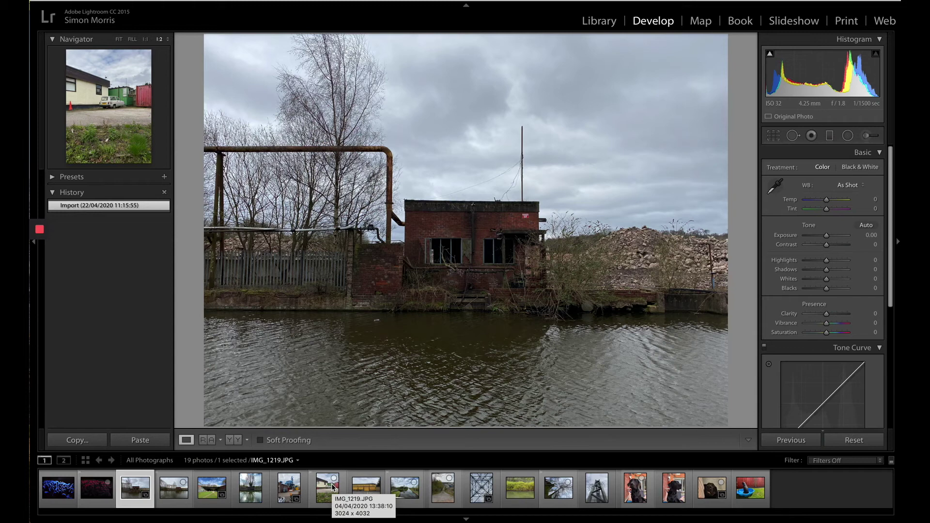
{"action": "left_click", "coordinate": [609, 22]}
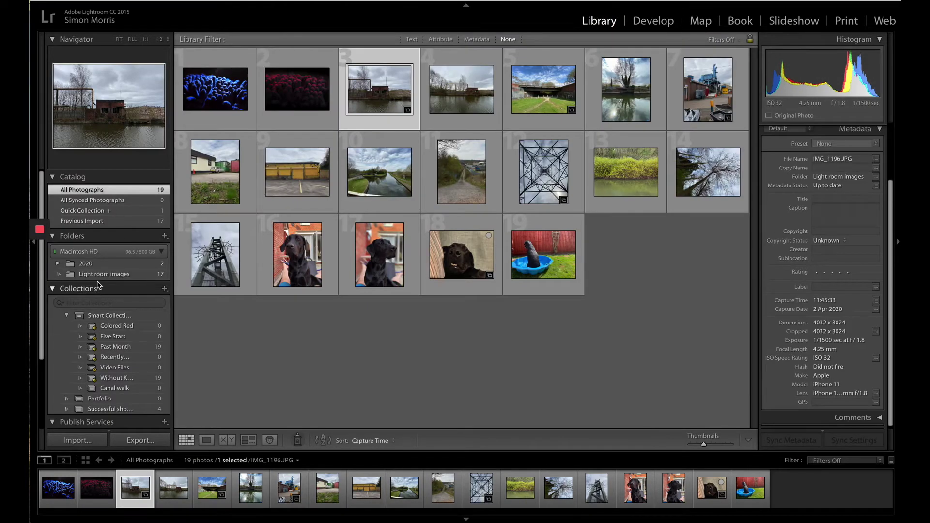
{"action": "left_click", "coordinate": [102, 409]}
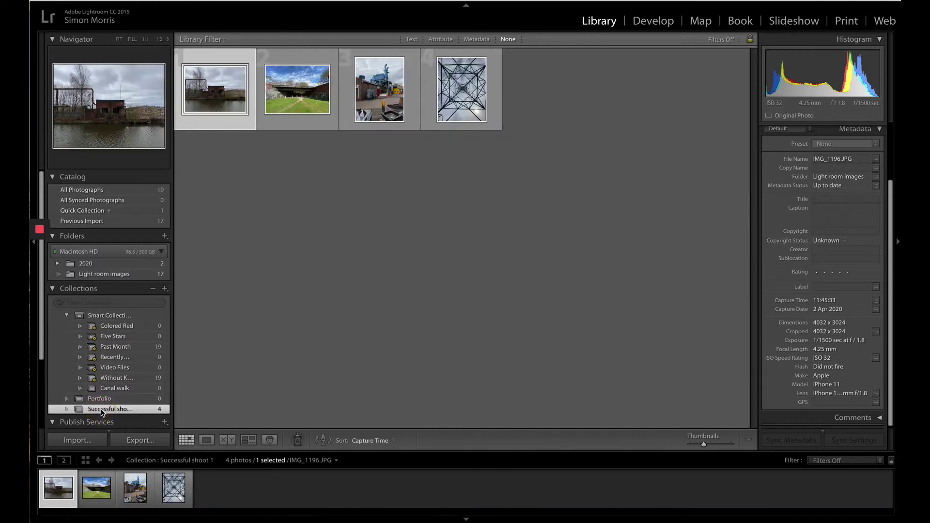
{"action": "left_click", "coordinate": [637, 22]}
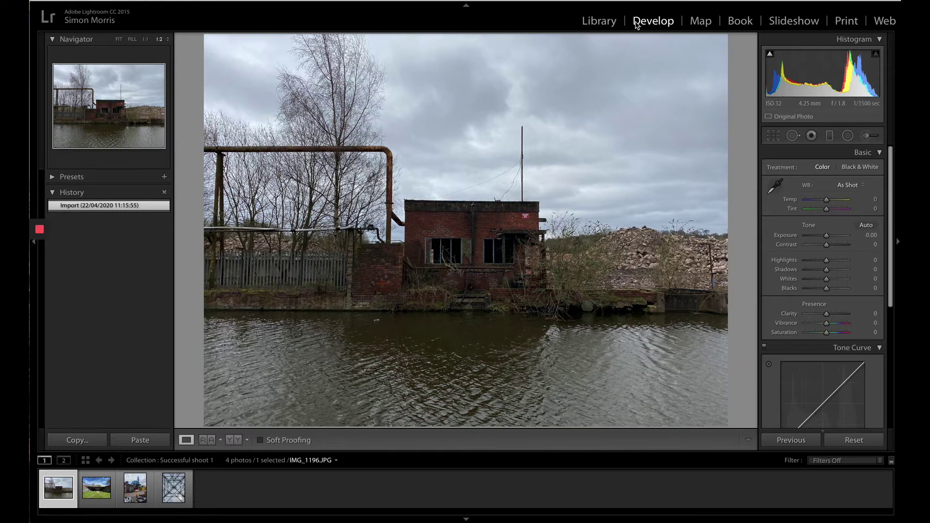
{"action": "left_click", "coordinate": [605, 23]}
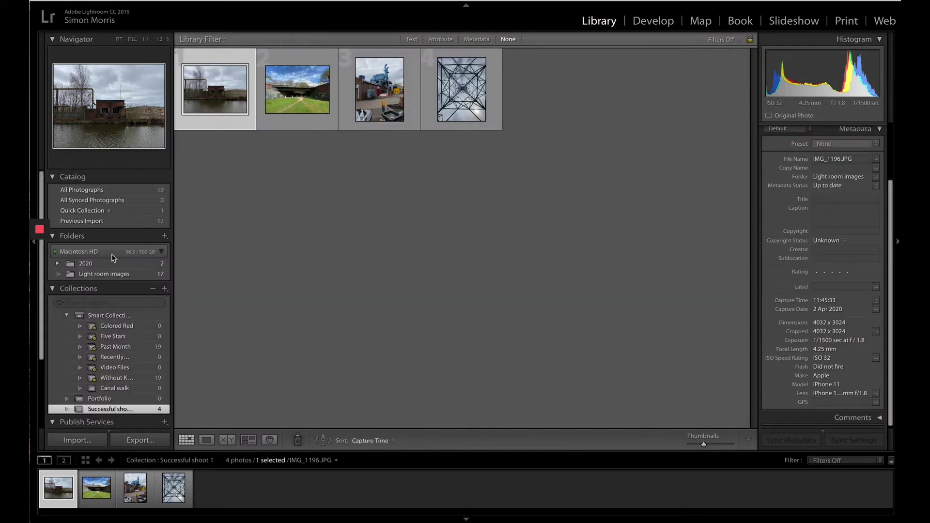
Open IMG_1196 from the Light room images folder in the Develop module and raise its Exposure to +0.04
{"action": "left_click", "coordinate": [103, 274]}
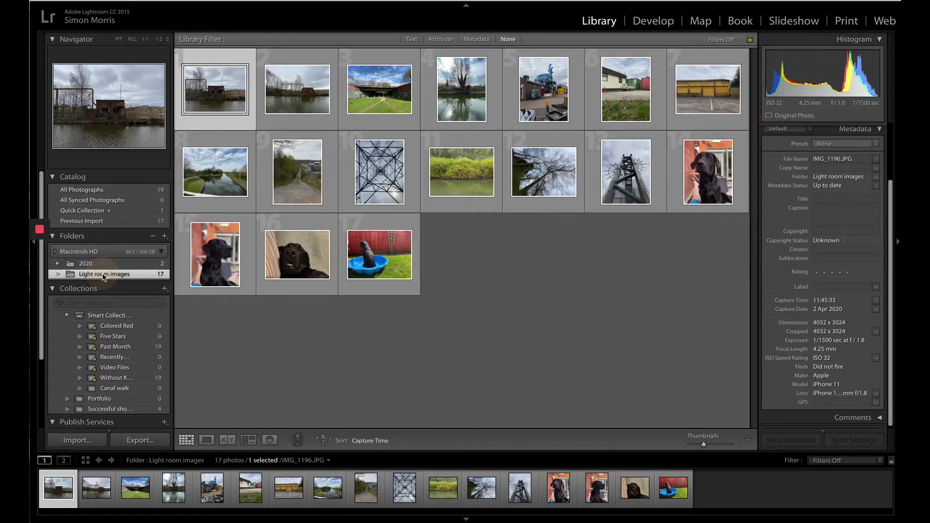
{"action": "left_click", "coordinate": [652, 22]}
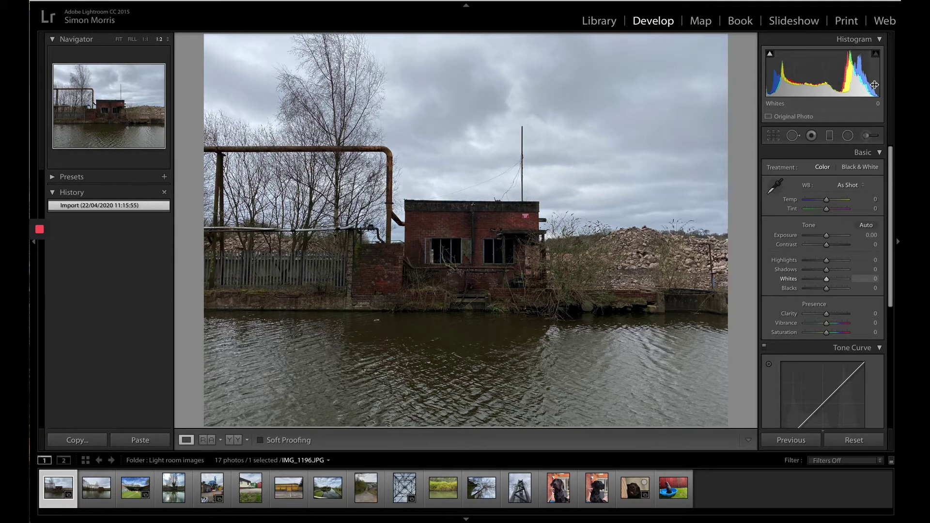
{"action": "mouse_move", "coordinate": [832, 78]}
{"action": "left_mouse_down"}
{"action": "mouse_move", "coordinate": [811, 77]}
{"action": "mouse_move", "coordinate": [834, 80]}
{"action": "left_mouse_up"}
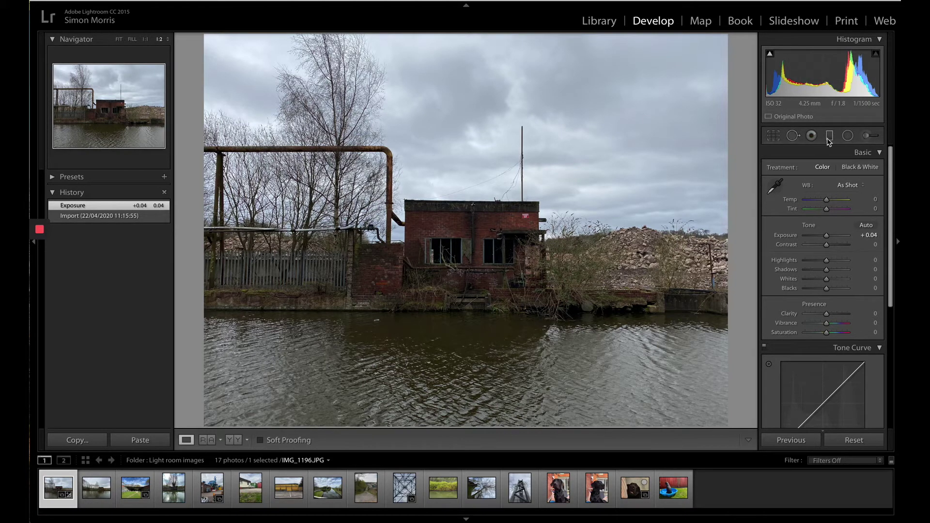
Set a custom white balance on IMG_1355 by sampling the dog's teeth as the target neutral, and fine-tune the temperature
{"action": "left_click", "coordinate": [779, 187]}
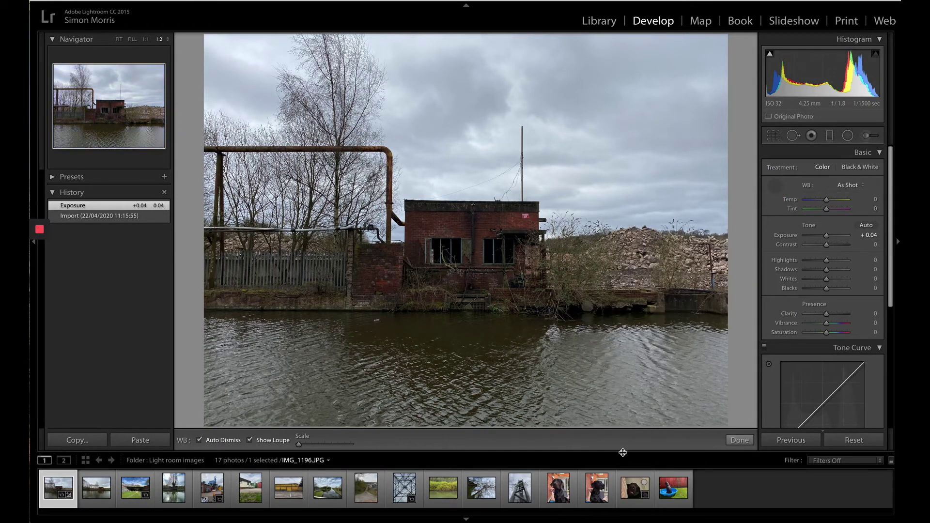
{"action": "left_click", "coordinate": [628, 489]}
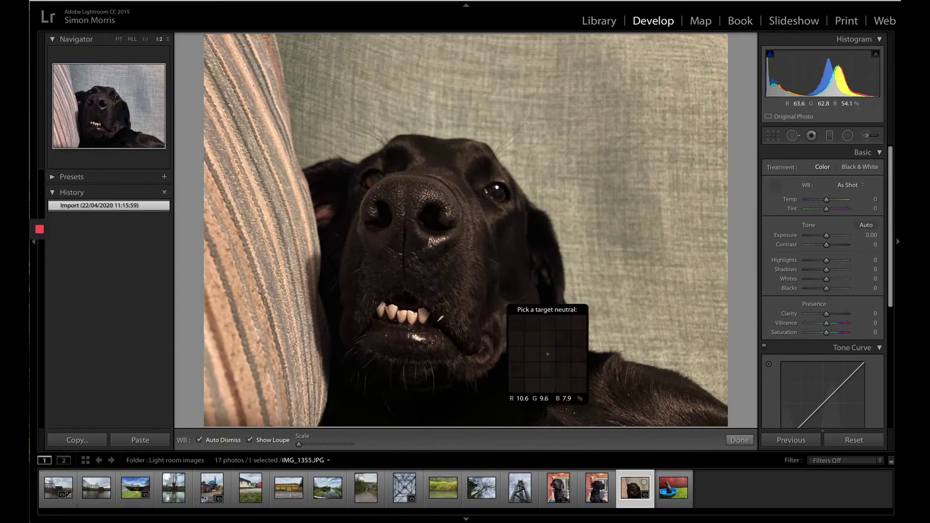
{"action": "left_click", "coordinate": [395, 306]}
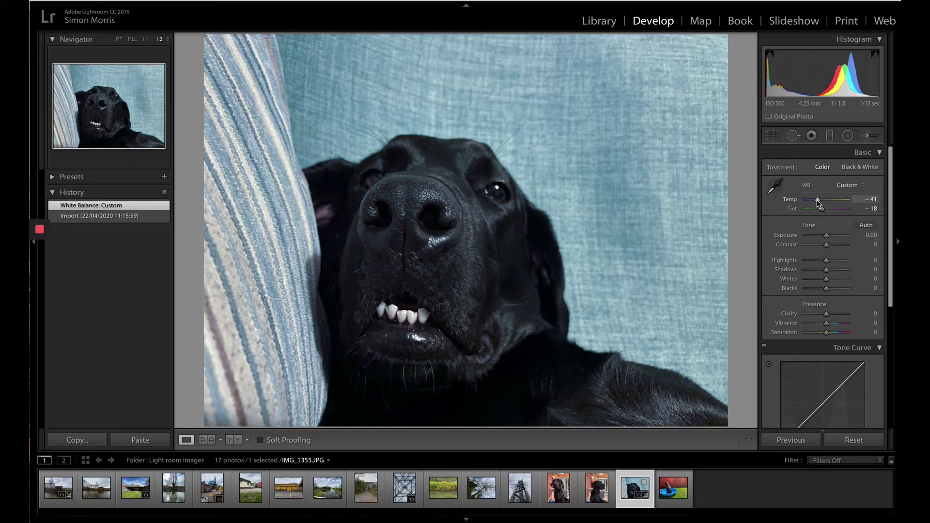
{"action": "left_click_drag", "start_coordinate": [818, 200], "coordinate": [818, 199]}
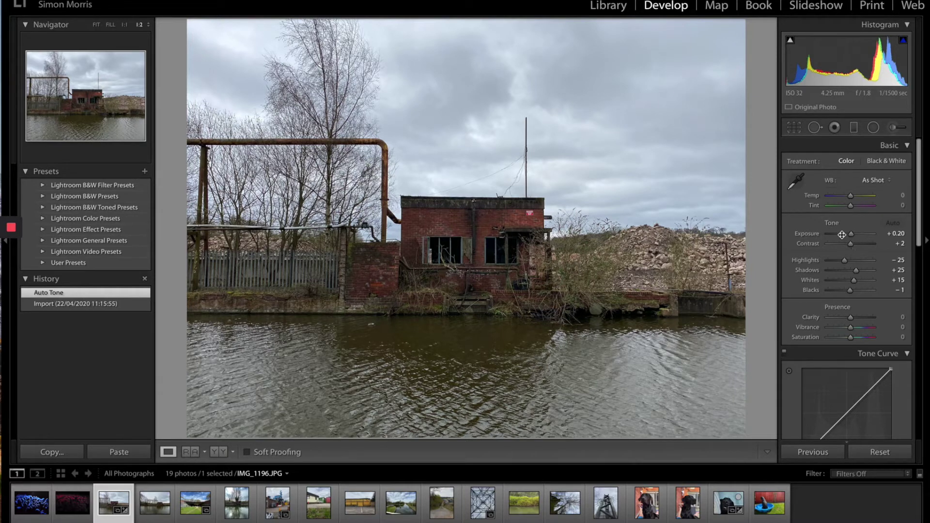
Try an Exposure adjustment on IMG_1196, undo it and reapply the automatic tone correction
{"action": "left_click", "coordinate": [850, 235]}
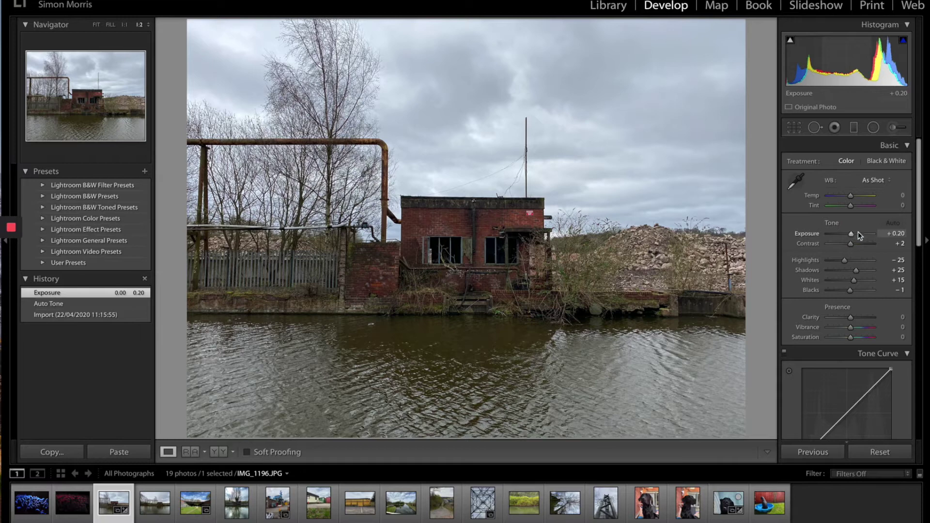
{"action": "left_click", "coordinate": [890, 223]}
{"action": "left_click", "coordinate": [891, 224]}
{"action": "key", "text": "ctrl+z"}
{"action": "key", "text": "ctrl+z"}
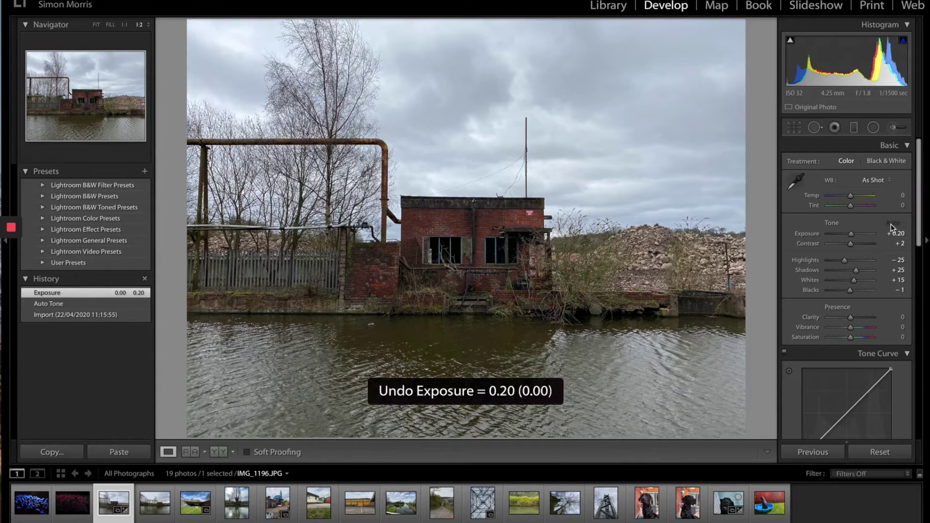
{"action": "left_click", "coordinate": [892, 225]}
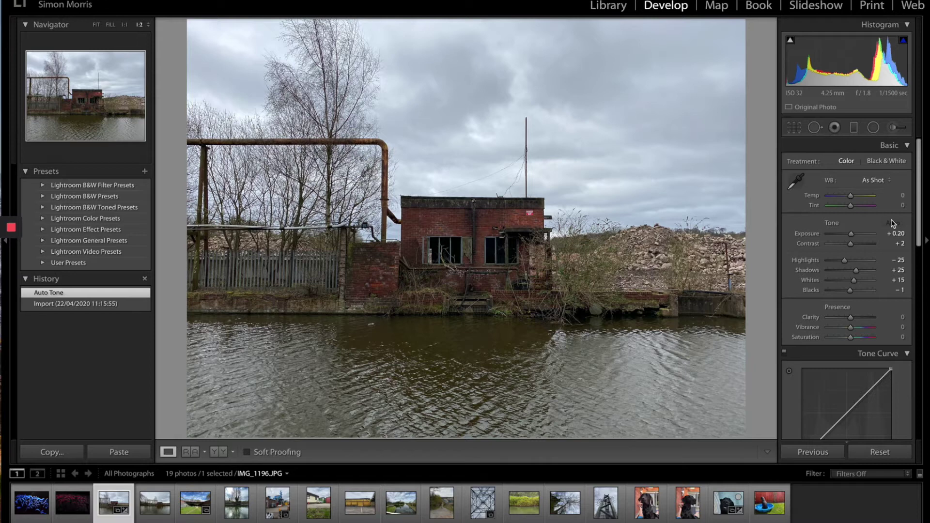
Set Contrast to +22, Shadows to +2 and Blacks to +16 on IMG_1196, and adjust its Clarity, Vibrance and Saturation
{"action": "left_click_drag", "start_coordinate": [851, 243], "coordinate": [854, 290]}
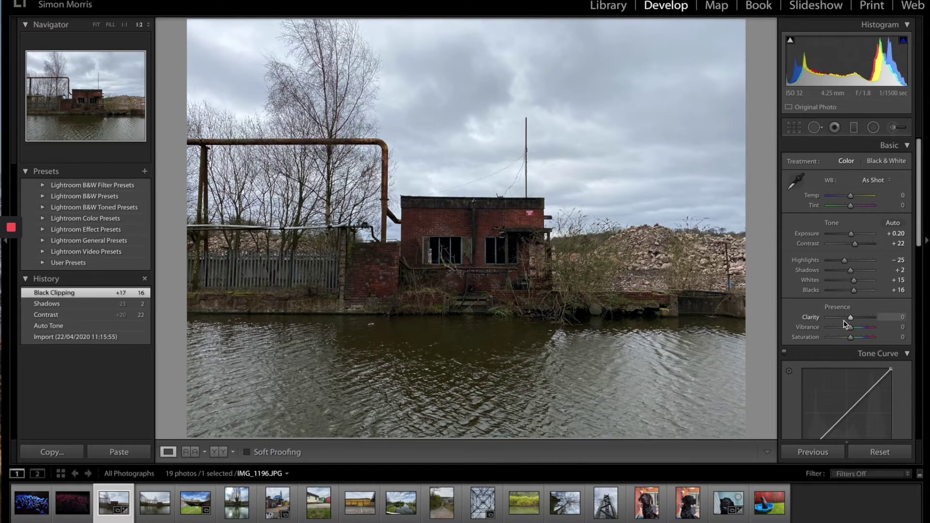
{"action": "left_click_drag", "start_coordinate": [849, 320], "coordinate": [843, 340]}
{"action": "left_click_drag", "start_coordinate": [869, 327], "coordinate": [848, 342]}
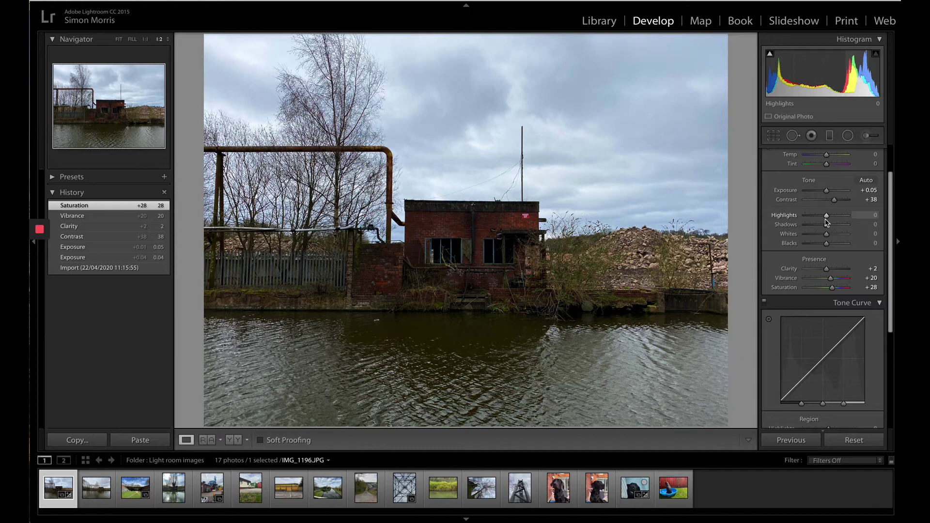
Reset all the develop settings of IMG_1196
{"action": "left_click", "coordinate": [96, 489]}
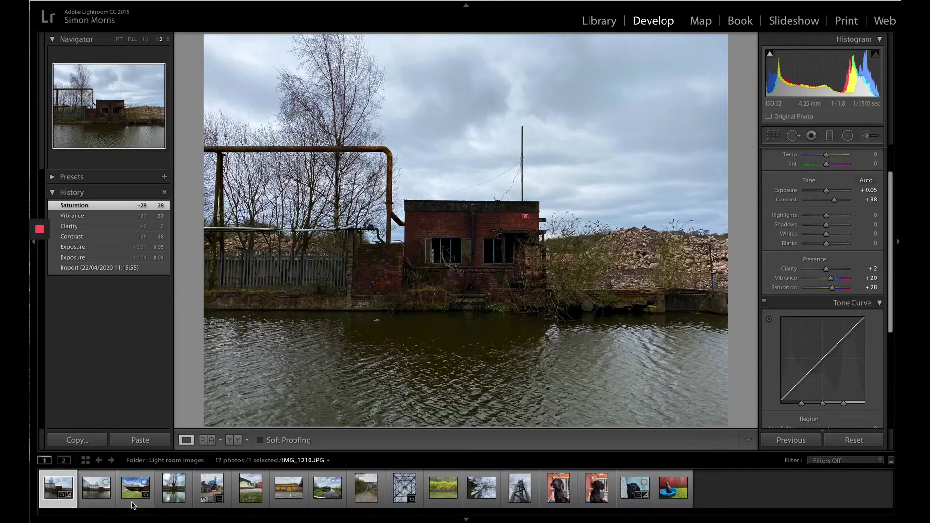
{"action": "left_click", "coordinate": [844, 439]}
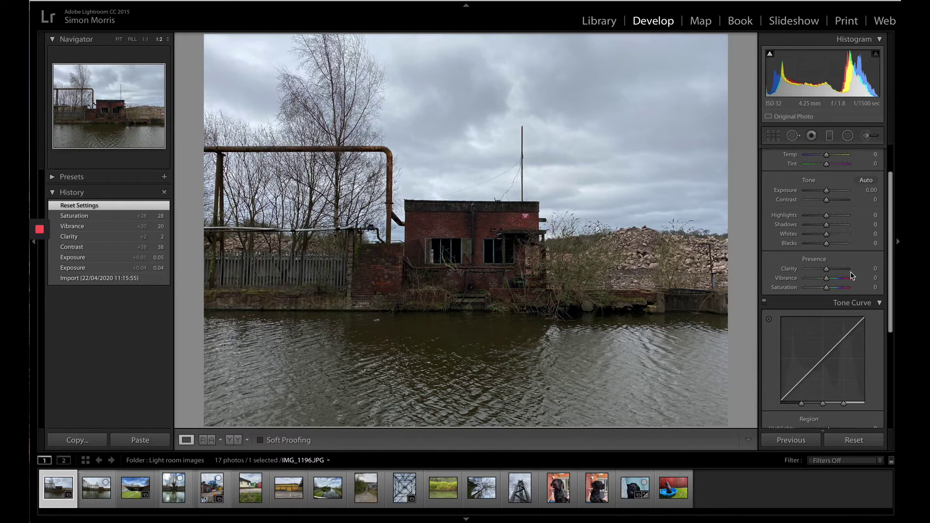
{"action": "scroll", "coordinate": [825, 270], "scroll_direction": "down", "scroll_amount": 1}
{"action": "scroll", "coordinate": [825, 270], "scroll_direction": "down", "scroll_amount": 3}
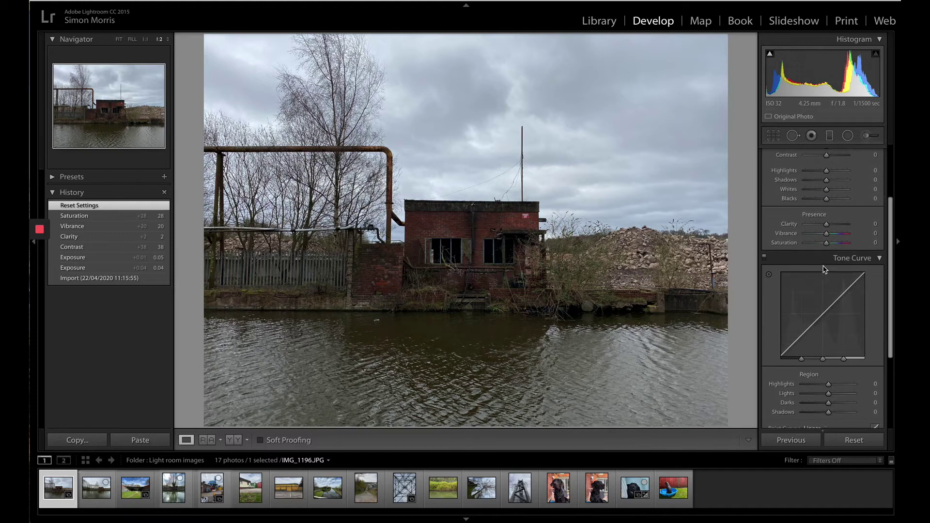
Try the Yellow Filter, B&W Look 1 and B&W Look 5 presets on IMG_1196, and reset the photo's settings
{"action": "left_click", "coordinate": [63, 178]}
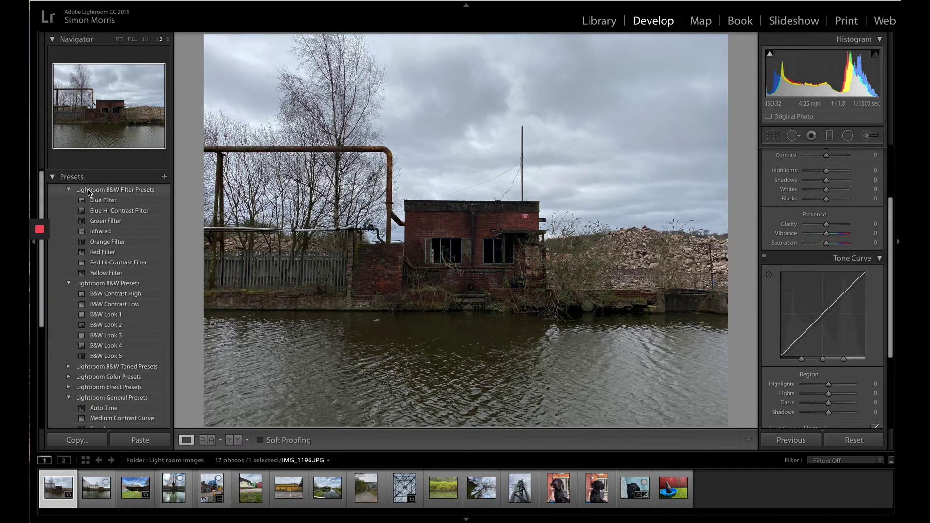
{"action": "left_click", "coordinate": [105, 275]}
{"action": "scroll", "coordinate": [104, 281], "scroll_direction": "down", "scroll_amount": 1}
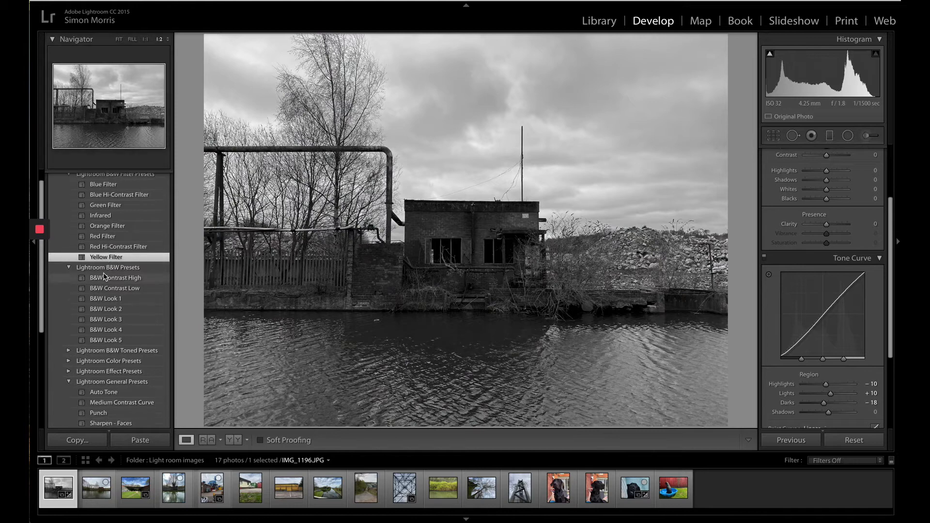
{"action": "left_click", "coordinate": [104, 296]}
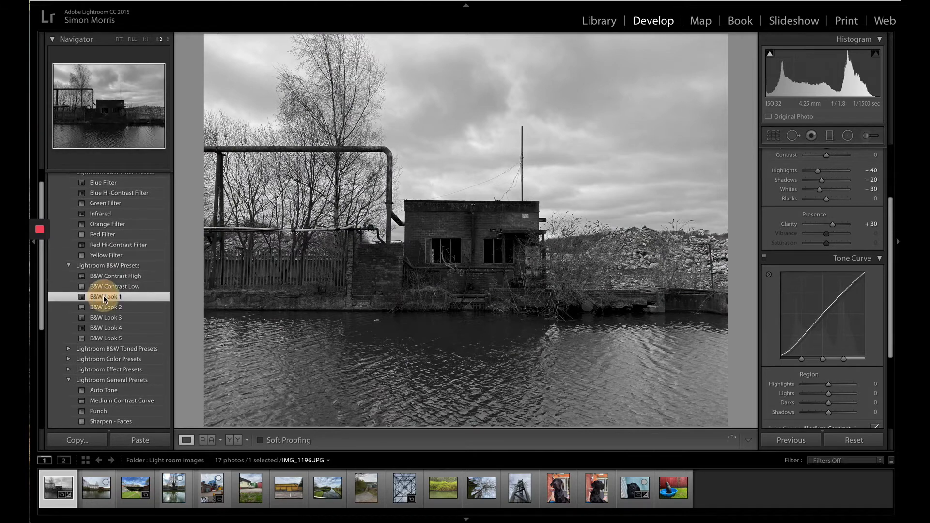
{"action": "left_click", "coordinate": [105, 338]}
{"action": "scroll", "coordinate": [97, 344], "scroll_direction": "down", "scroll_amount": 2}
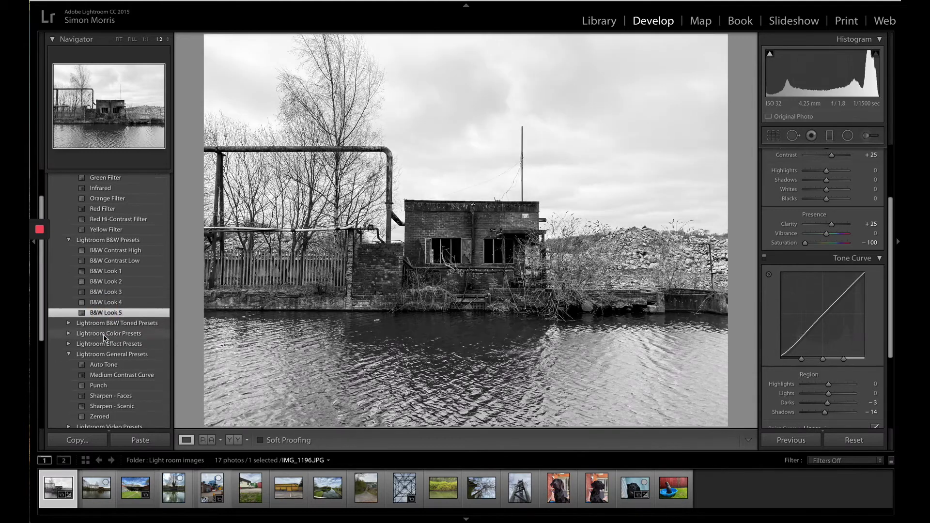
{"action": "scroll", "coordinate": [82, 360], "scroll_direction": "down", "scroll_amount": 5}
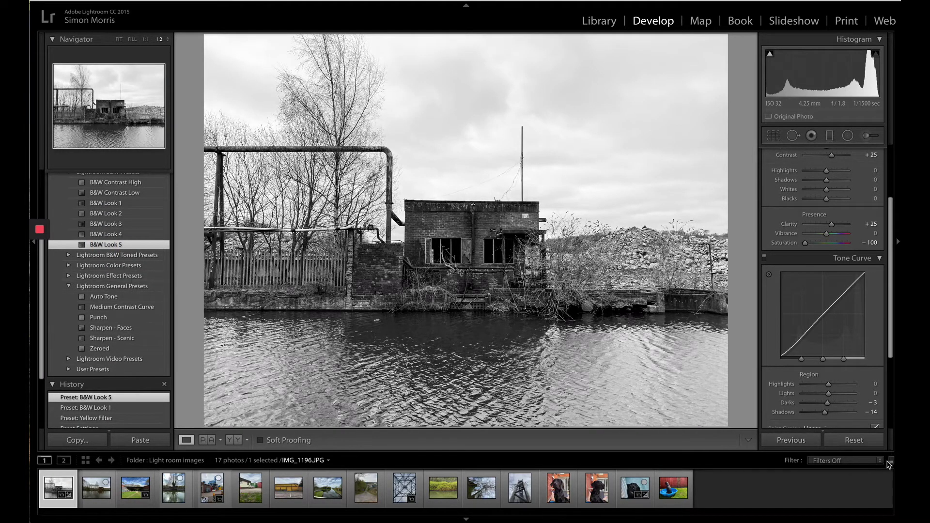
{"action": "left_click", "coordinate": [861, 441]}
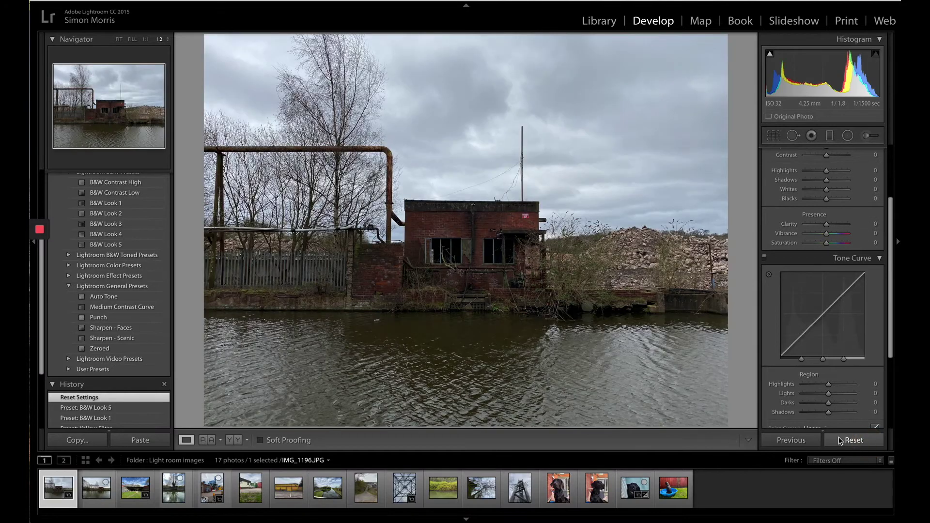
Apply the Punch and Auto Tone general presets to IMG_1196
{"action": "left_click", "coordinate": [101, 318]}
{"action": "left_click", "coordinate": [108, 298]}
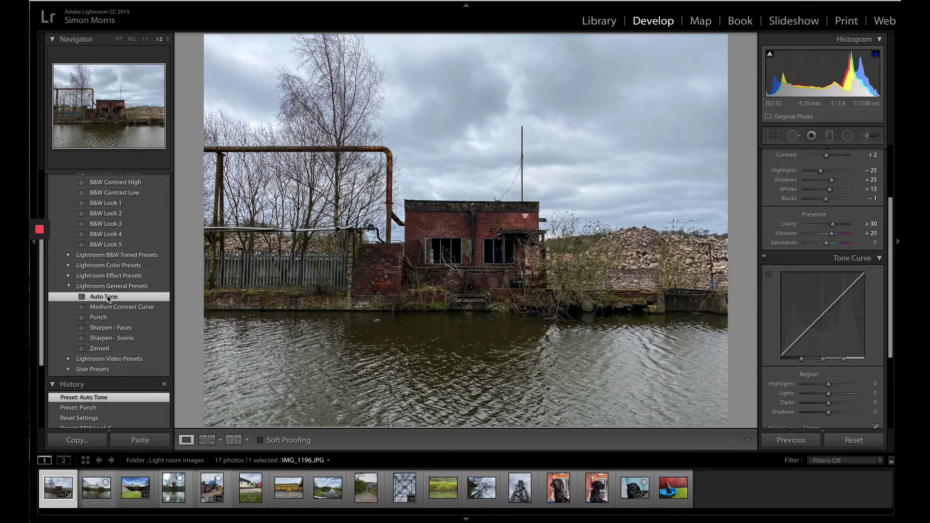
Apply the Sharpen - Scenic preset to IMG_1196 and look through the user and video preset groups
{"action": "left_click", "coordinate": [115, 339]}
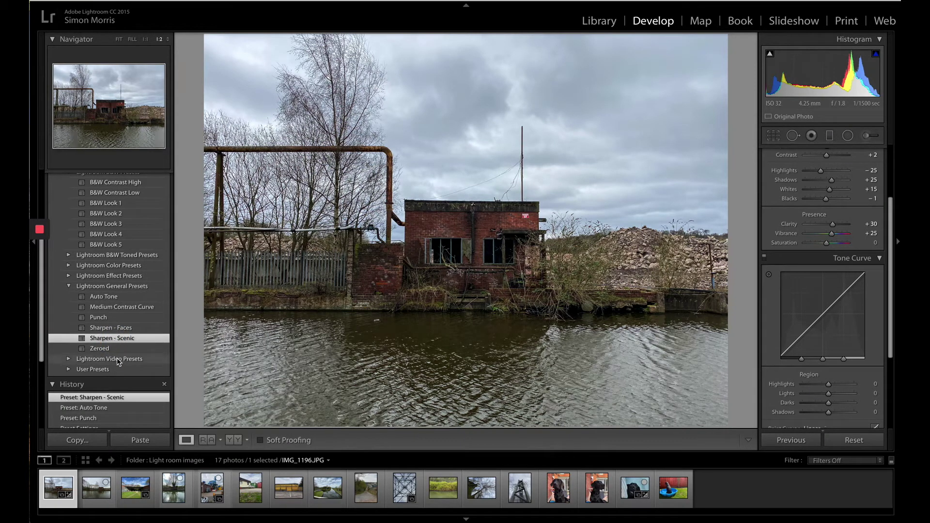
{"action": "left_click", "coordinate": [69, 370]}
{"action": "scroll", "coordinate": [70, 368], "scroll_direction": "down", "scroll_amount": 2}
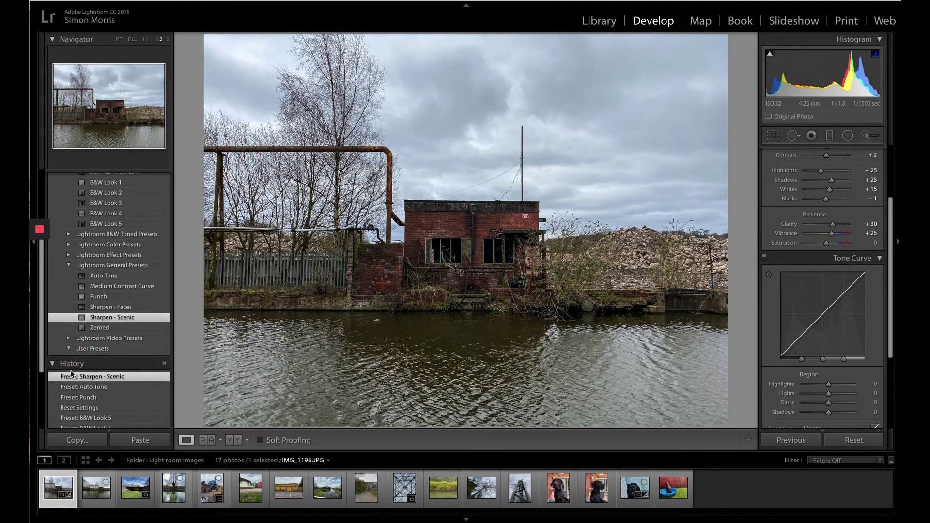
{"action": "left_click", "coordinate": [67, 318]}
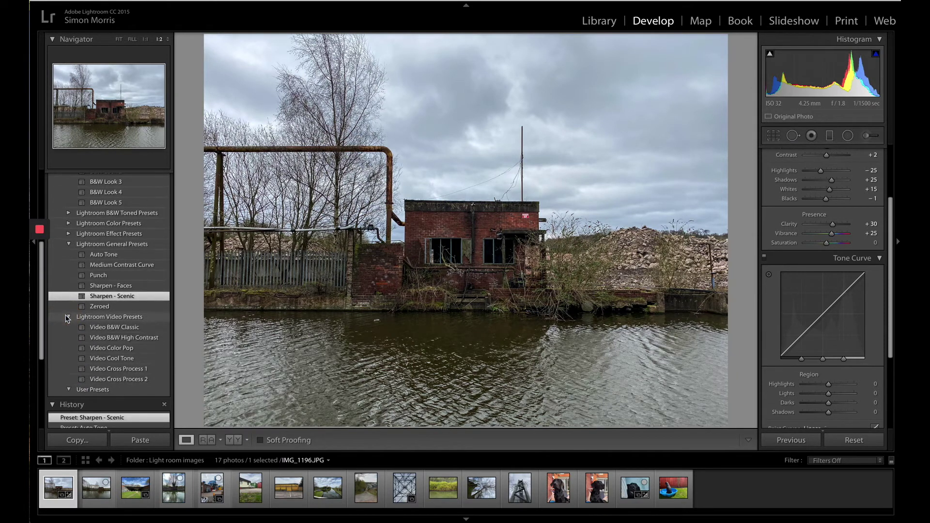
{"action": "scroll", "coordinate": [68, 318], "scroll_direction": "up", "scroll_amount": 1}
{"action": "left_click", "coordinate": [67, 333]}
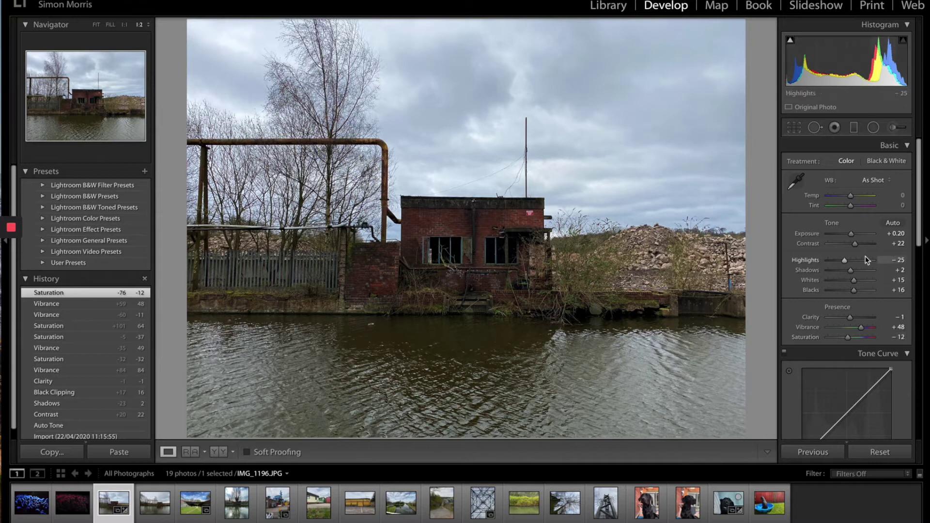
Examine the Tone Curve's region sliders for IMG_1196 and return to point curve editing
{"action": "scroll", "coordinate": [867, 260], "scroll_direction": "down", "scroll_amount": 3}
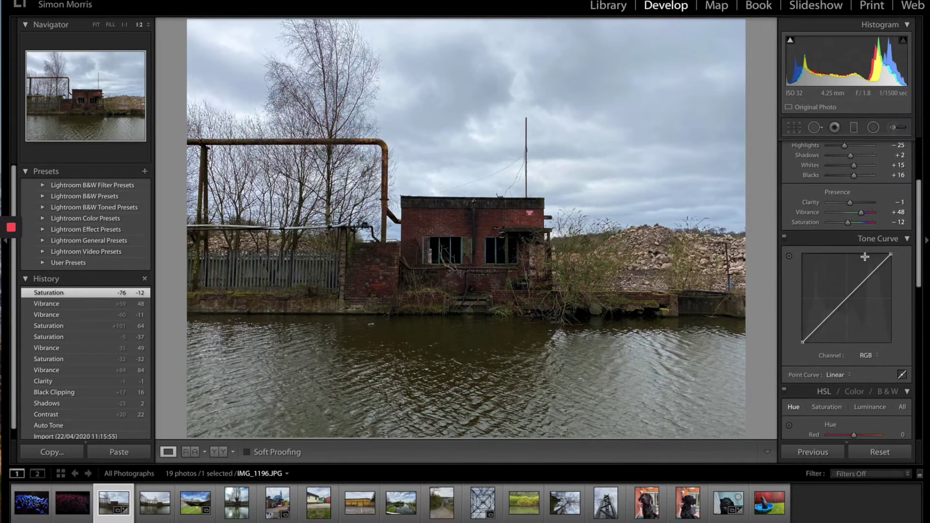
{"action": "scroll", "coordinate": [860, 257], "scroll_direction": "down", "scroll_amount": 2}
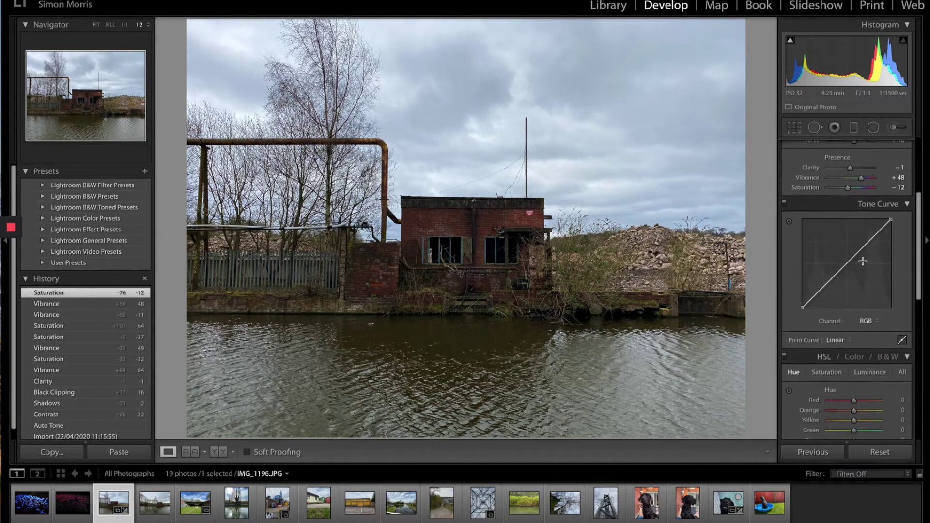
{"action": "left_click", "coordinate": [903, 337]}
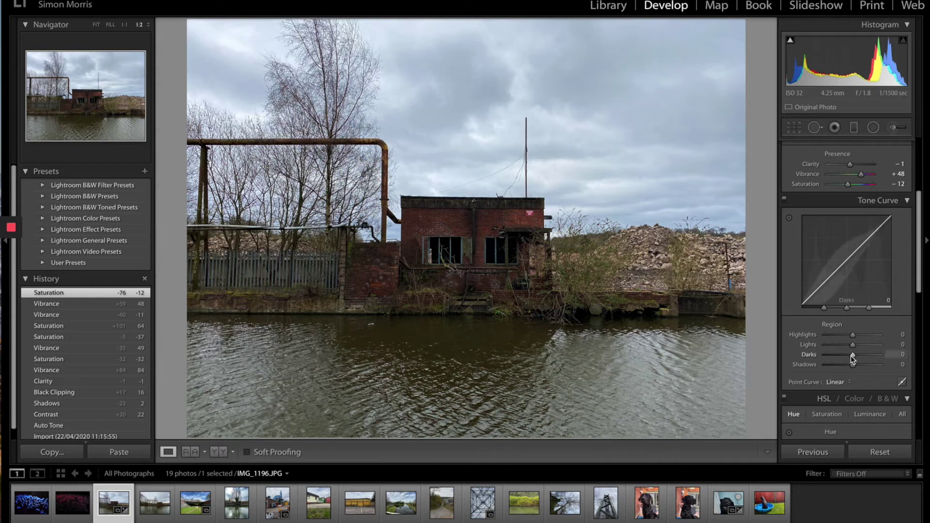
{"action": "mouse_move", "coordinate": [853, 364]}
{"action": "left_mouse_down"}
{"action": "mouse_move", "coordinate": [868, 371]}
{"action": "mouse_move", "coordinate": [851, 372]}
{"action": "left_mouse_up"}
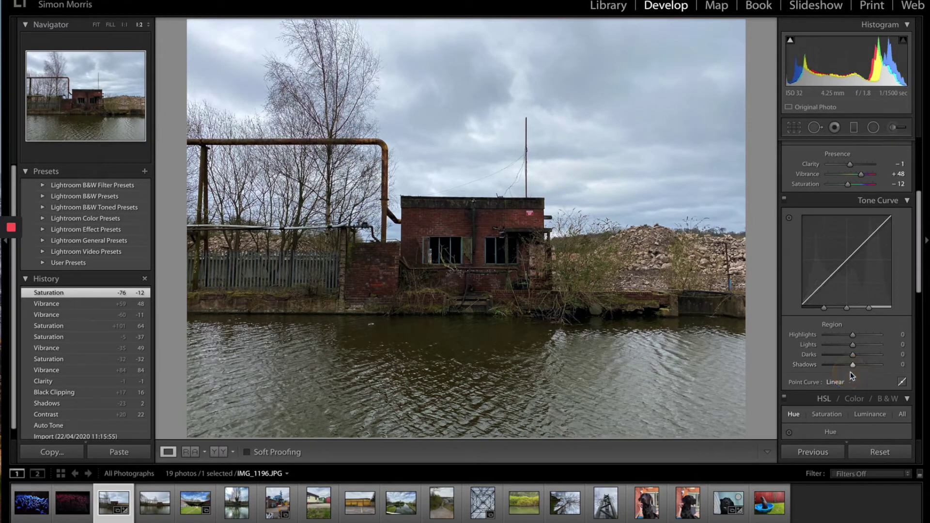
{"action": "left_click", "coordinate": [902, 385]}
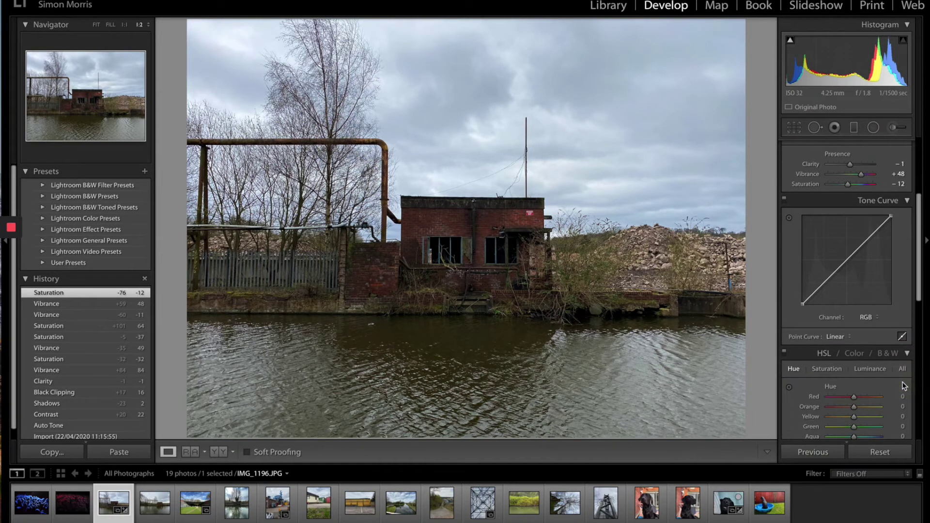
Shape IMG_1196's RGB point curve with added shadow, midtone and highlight points, and delete the extra shadow control point
{"action": "left_click", "coordinate": [820, 289]}
{"action": "left_click_drag", "start_coordinate": [853, 255], "coordinate": [878, 234]}
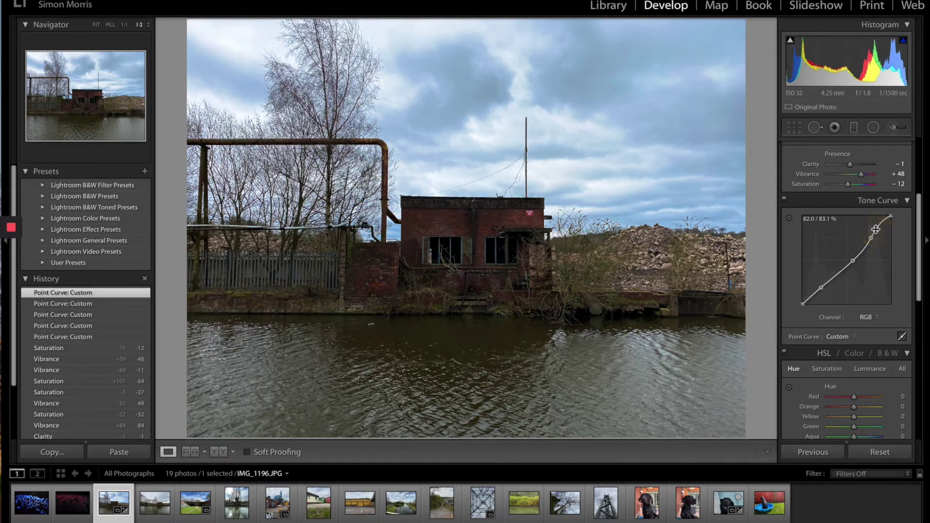
{"action": "left_click_drag", "start_coordinate": [830, 280], "coordinate": [829, 286]}
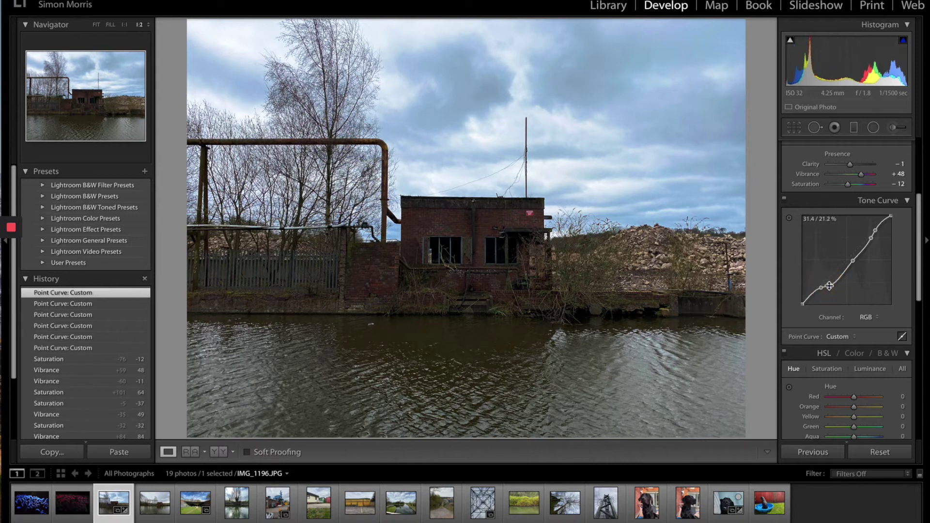
{"action": "right_click", "coordinate": [830, 286]}
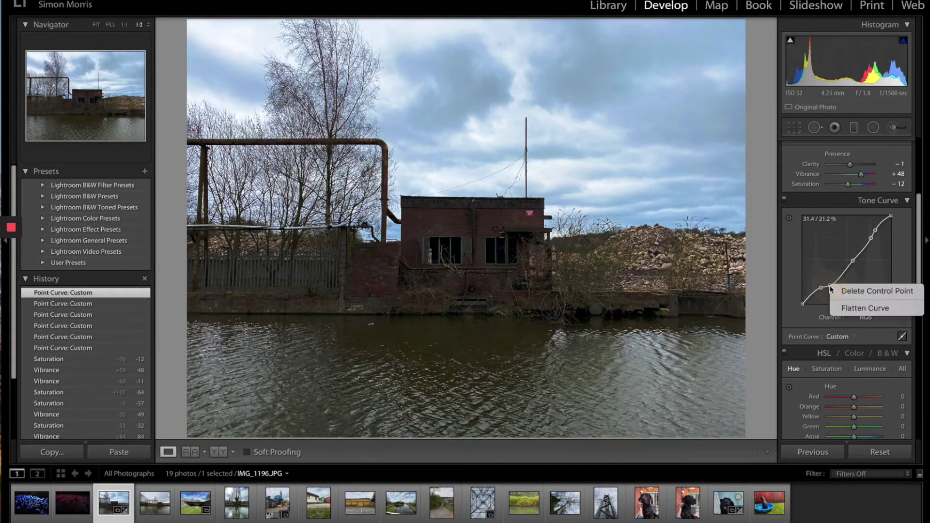
{"action": "left_click", "coordinate": [850, 292]}
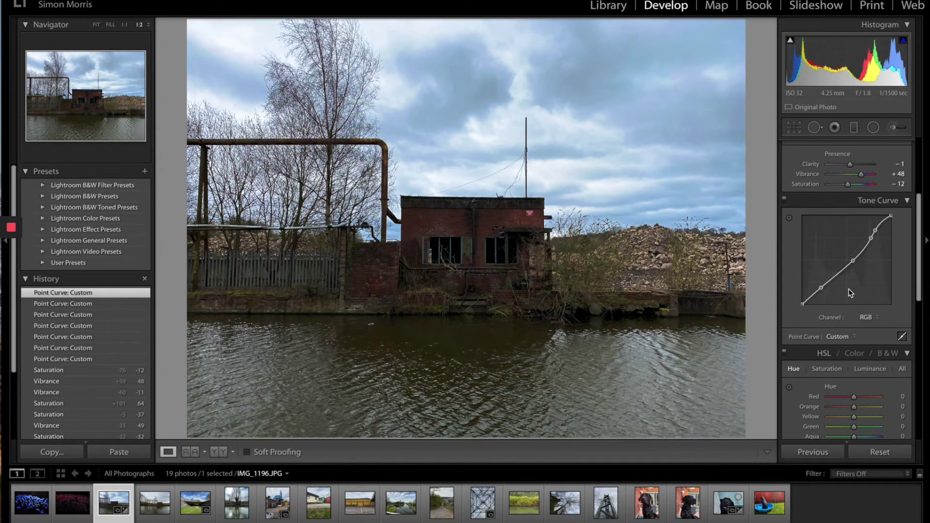
Undo all the point curve changes on IMG_1196 until the curve is linear again
{"action": "key", "text": "ctrl+z"}
{"action": "key", "text": "ctrl+z"}
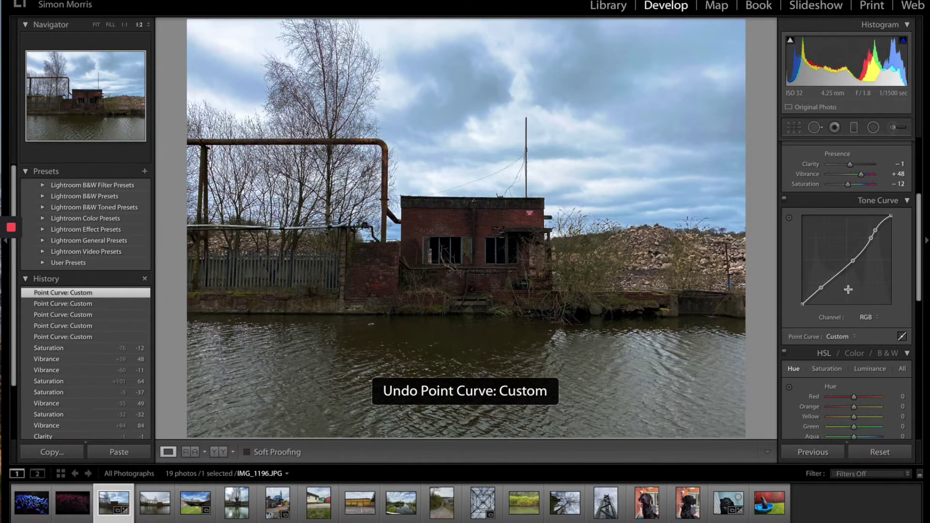
{"action": "key", "text": "alt"}
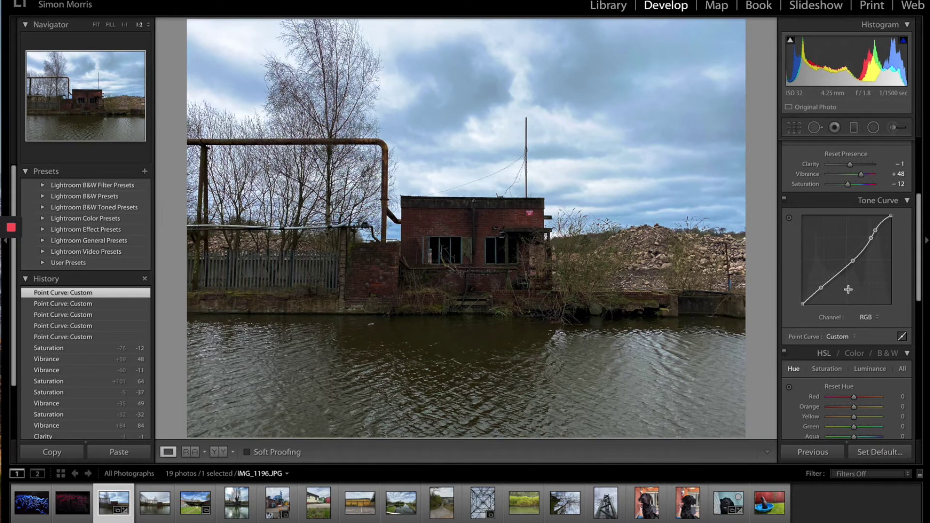
{"action": "key", "text": "ctrl+z"}
{"action": "key", "text": "ctrl+z"}
{"action": "key", "text": "ctrl+z"}
{"action": "key", "text": "ctrl+z"}
{"action": "key", "text": "ctrl+z"}
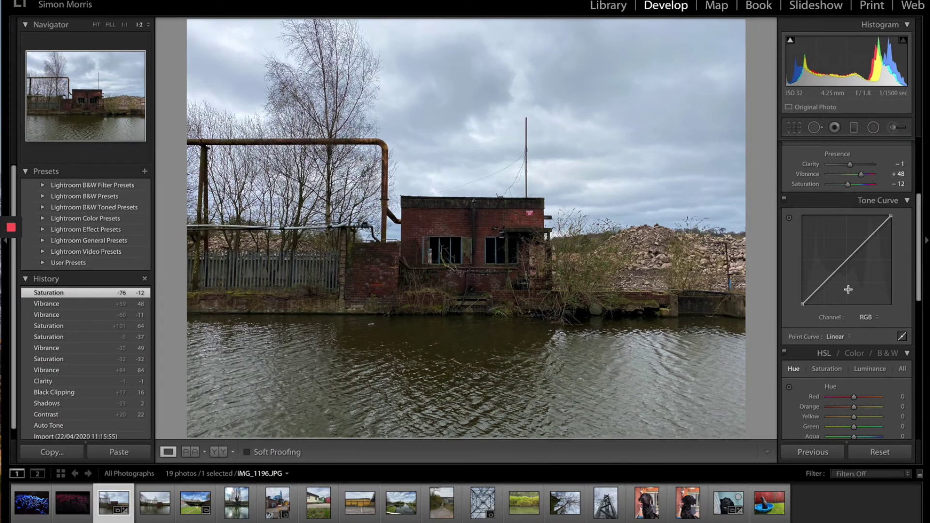
Set the Red hue to +1 in IMG_1196's HSL adjustments
{"action": "scroll", "coordinate": [848, 289], "scroll_direction": "down", "scroll_amount": 5}
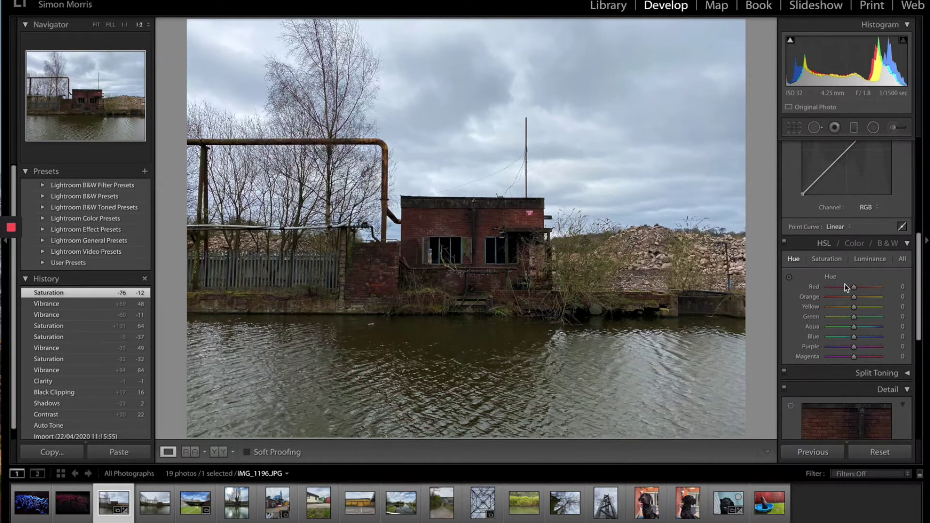
{"action": "scroll", "coordinate": [847, 296], "scroll_direction": "down", "scroll_amount": 2}
{"action": "scroll", "coordinate": [847, 297], "scroll_direction": "down", "scroll_amount": 1}
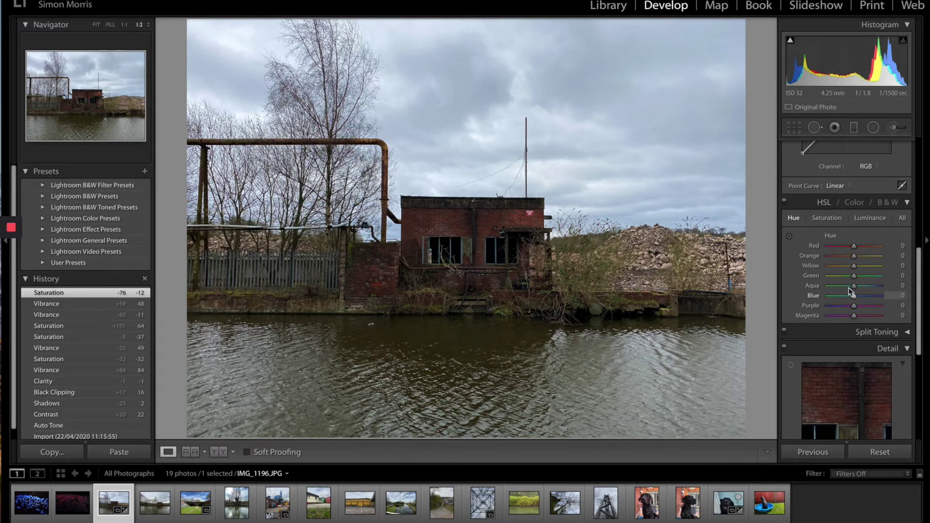
{"action": "mouse_move", "coordinate": [851, 250]}
{"action": "left_mouse_down"}
{"action": "mouse_move", "coordinate": [840, 252]}
{"action": "mouse_move", "coordinate": [856, 254]}
{"action": "left_mouse_up"}
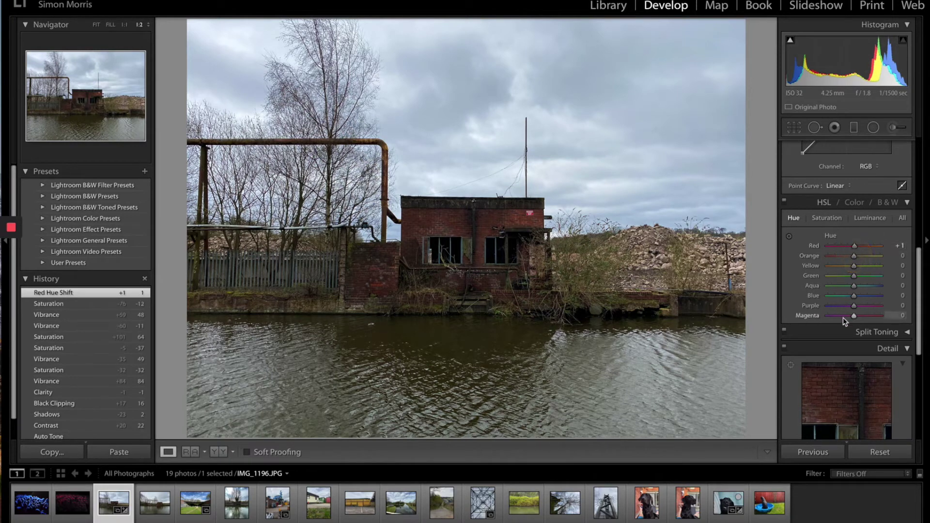
Set the Blue luminance to -11 and the Blue hue to +12 in IMG_1196's HSL adjustments
{"action": "left_click", "coordinate": [829, 221]}
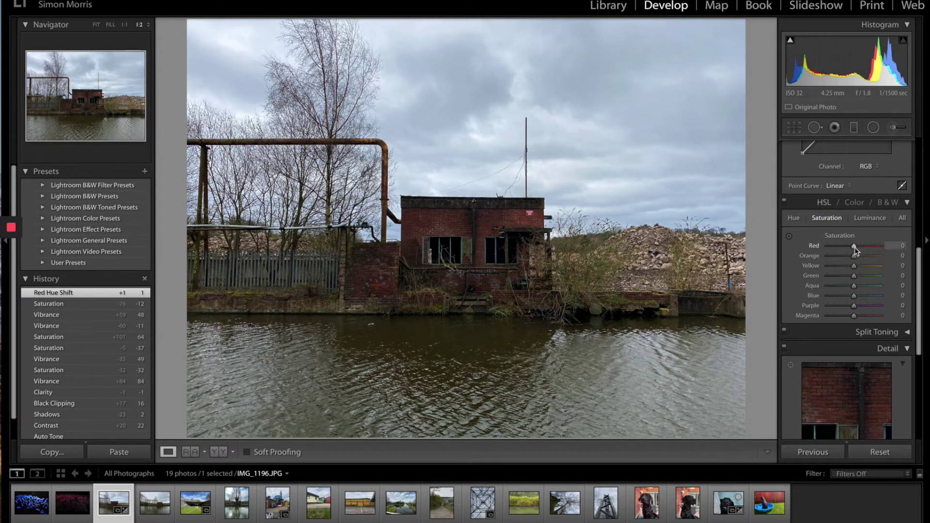
{"action": "mouse_move", "coordinate": [855, 247]}
{"action": "left_mouse_down"}
{"action": "mouse_move", "coordinate": [821, 254]}
{"action": "mouse_move", "coordinate": [891, 246]}
{"action": "mouse_move", "coordinate": [854, 251]}
{"action": "left_mouse_up"}
{"action": "left_click", "coordinate": [865, 218]}
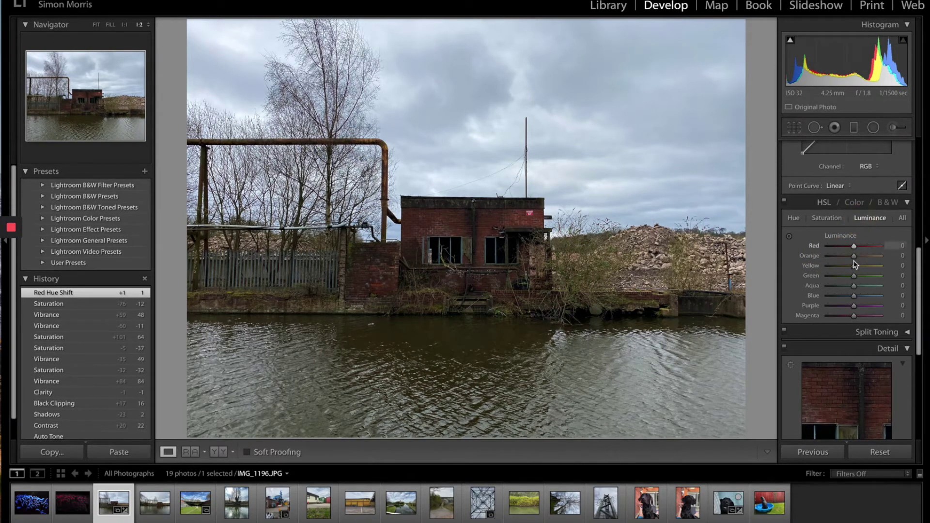
{"action": "mouse_move", "coordinate": [854, 296]}
{"action": "left_mouse_down"}
{"action": "mouse_move", "coordinate": [873, 298]}
{"action": "mouse_move", "coordinate": [851, 298]}
{"action": "left_mouse_up"}
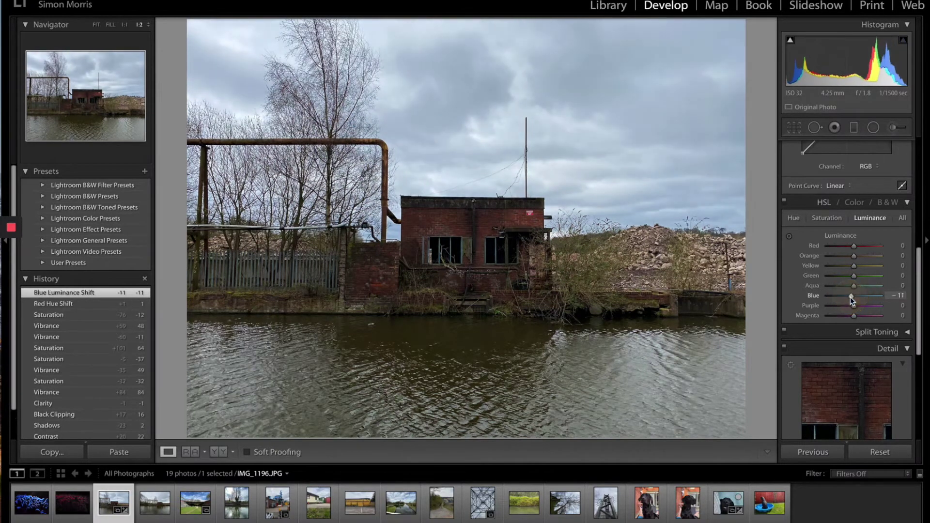
{"action": "left_click", "coordinate": [829, 219]}
{"action": "left_click", "coordinate": [794, 219]}
{"action": "mouse_move", "coordinate": [854, 296]}
{"action": "left_mouse_down"}
{"action": "mouse_move", "coordinate": [873, 294]}
{"action": "mouse_move", "coordinate": [857, 301]}
{"action": "left_mouse_up"}
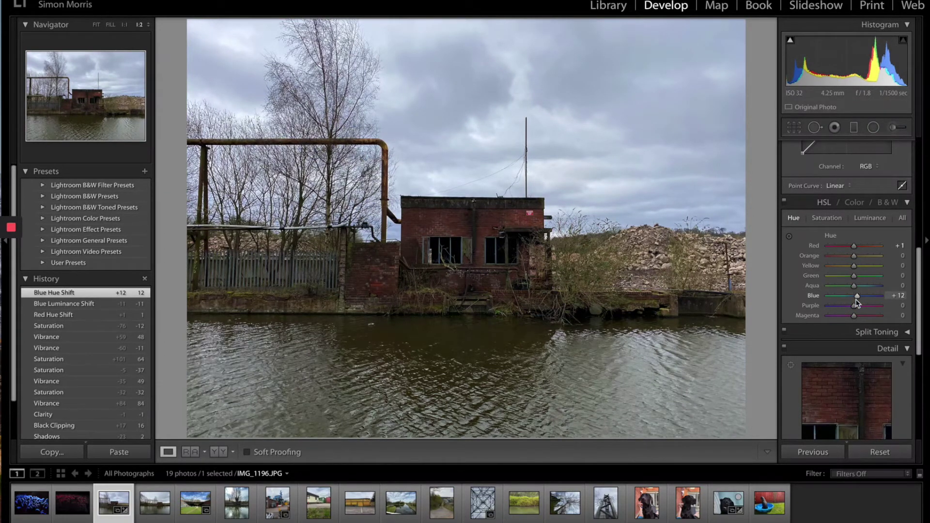
Set the Split Toning highlights hue of IMG_1196 to 211
{"action": "scroll", "coordinate": [867, 301], "scroll_direction": "down", "scroll_amount": 2}
{"action": "left_click", "coordinate": [880, 293]}
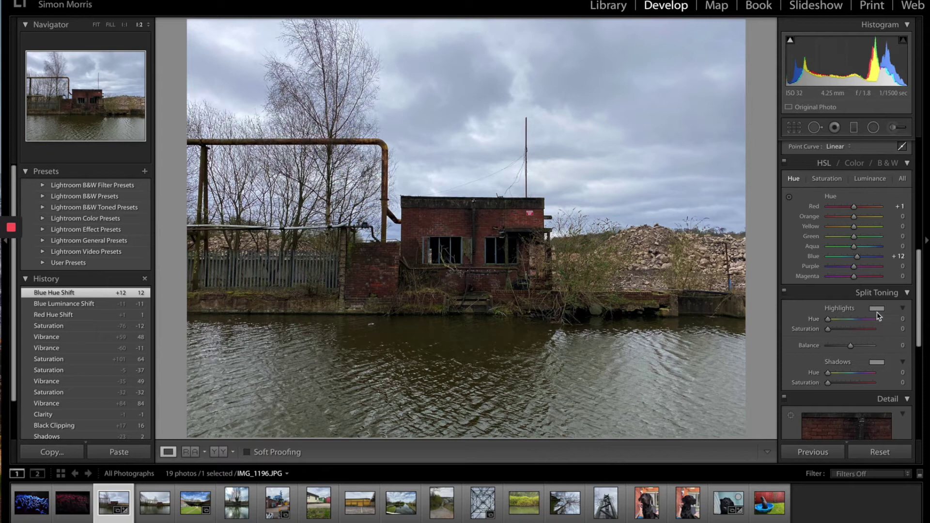
{"action": "left_click_drag", "start_coordinate": [829, 320], "coordinate": [857, 318]}
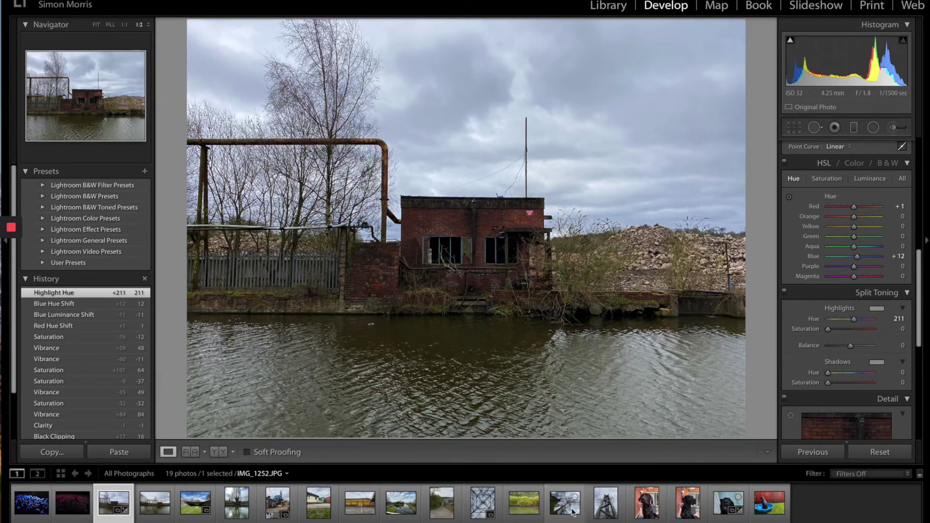
Split tone IMG_1264 with highlights at hue 217 and saturation 51, and shadows at hue 14 and saturation 73
{"action": "left_click", "coordinate": [607, 507]}
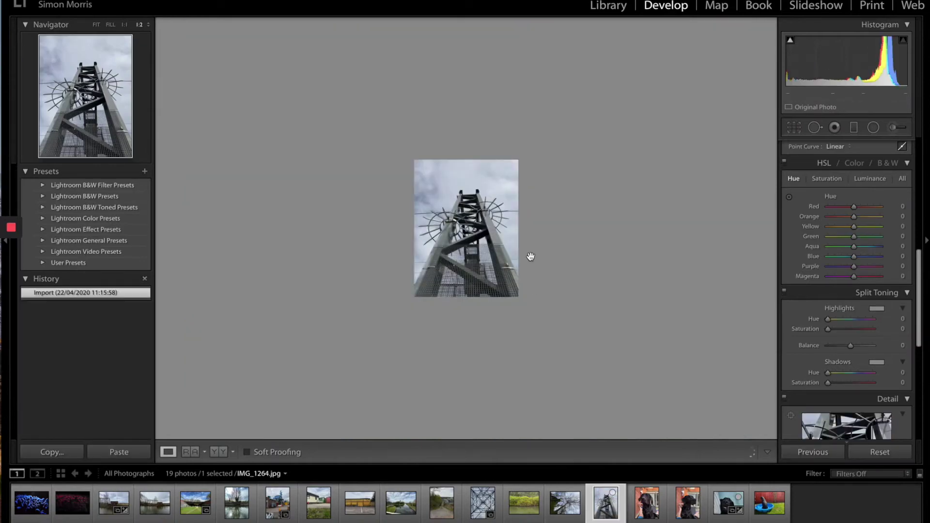
{"action": "left_click", "coordinate": [533, 286]}
{"action": "left_click", "coordinate": [530, 257]}
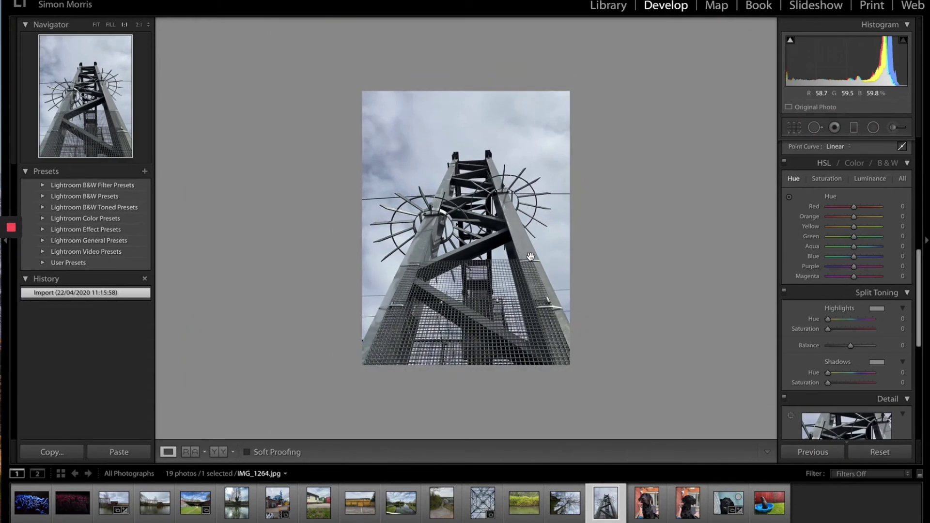
{"action": "left_click_drag", "start_coordinate": [828, 319], "coordinate": [856, 321]}
{"action": "left_click_drag", "start_coordinate": [828, 372], "coordinate": [861, 382]}
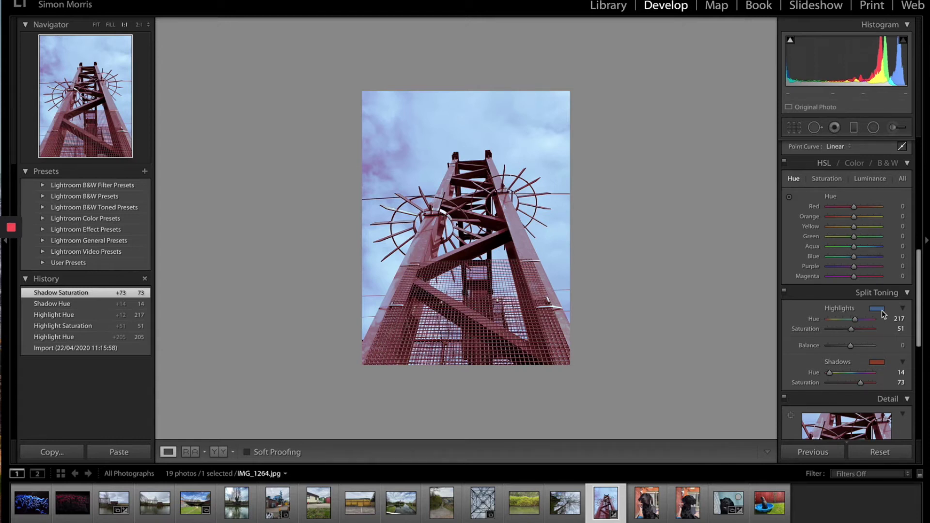
Try a sharpening Amount of 52 on a magnified view of IMG_1264, and raise it further
{"action": "scroll", "coordinate": [882, 314], "scroll_direction": "down", "scroll_amount": 10}
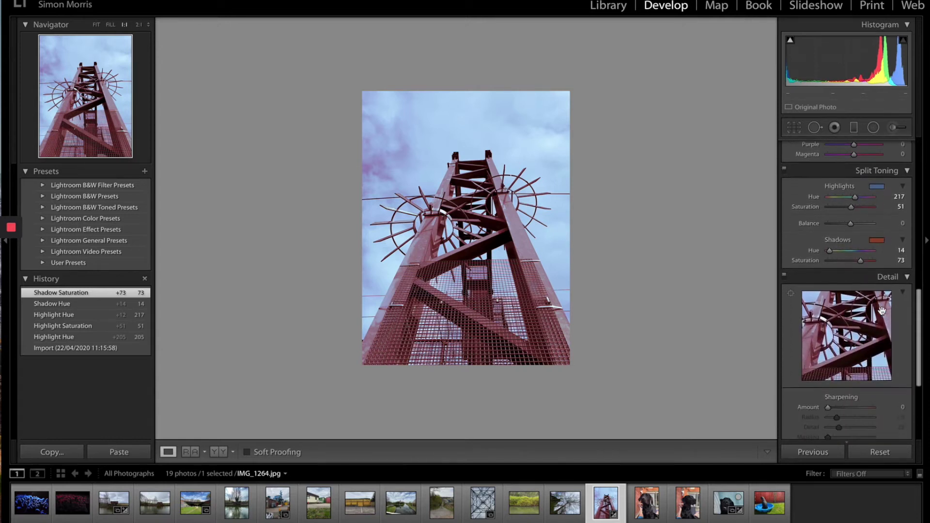
{"action": "scroll", "coordinate": [882, 314], "scroll_direction": "down", "scroll_amount": 1}
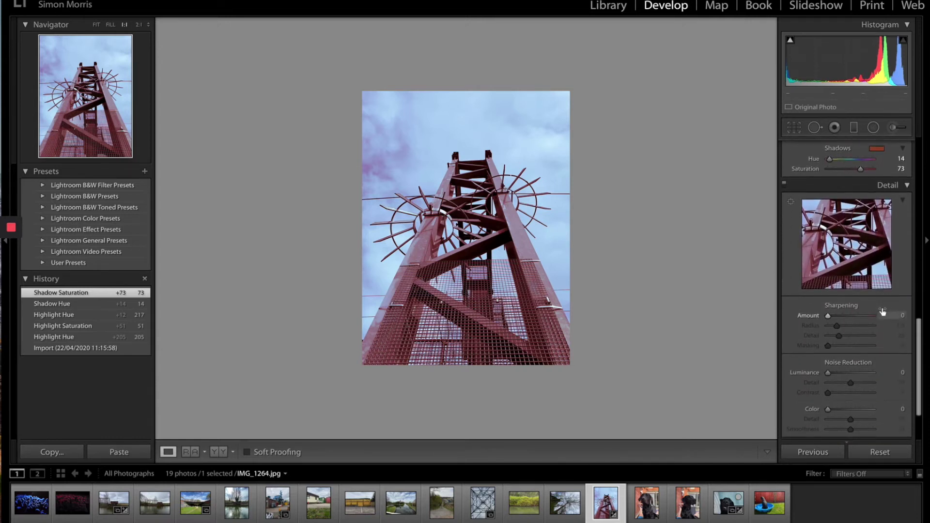
{"action": "left_click", "coordinate": [474, 212]}
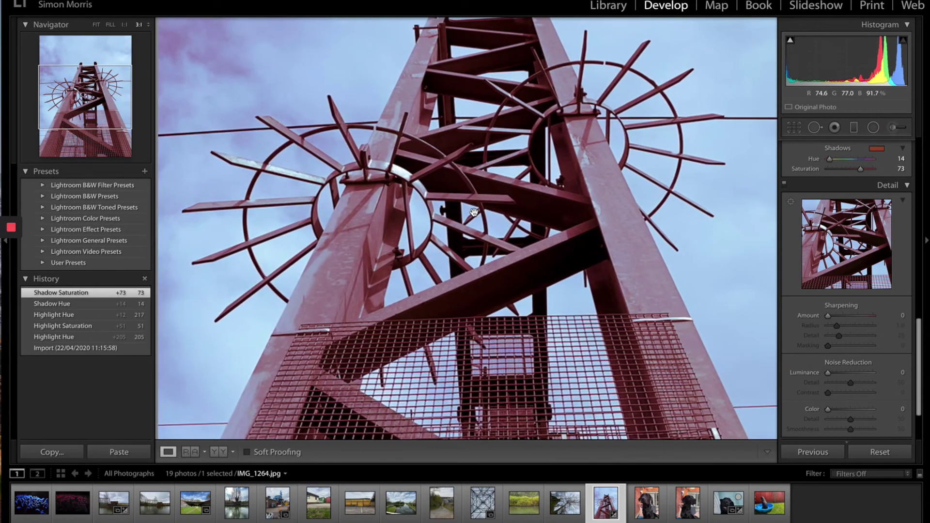
{"action": "left_click_drag", "start_coordinate": [828, 316], "coordinate": [844, 318]}
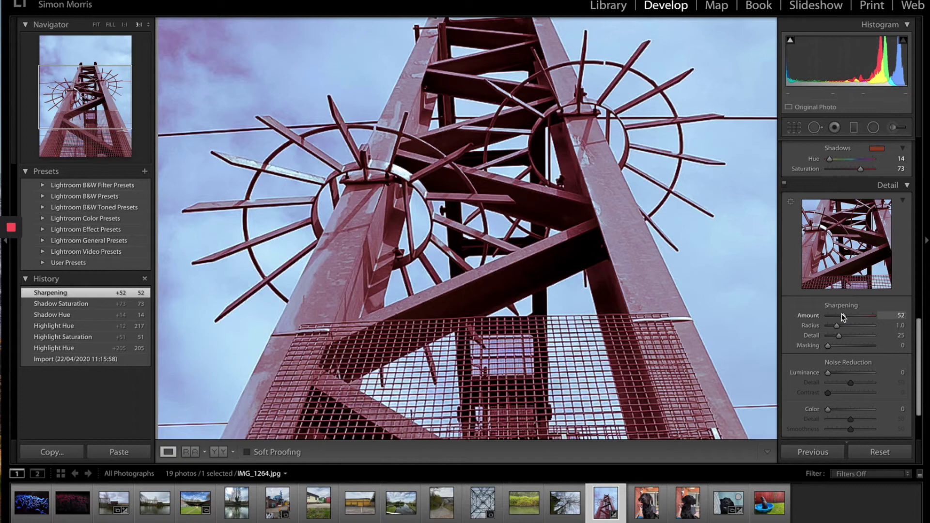
{"action": "left_click_drag", "start_coordinate": [844, 316], "coordinate": [899, 318]}
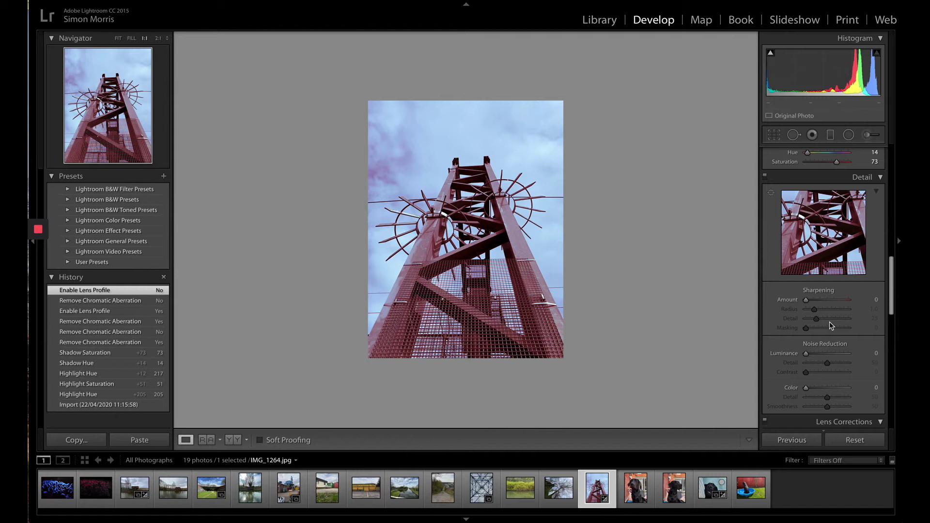
Compare IMG_1264 before and after its edits
{"action": "key", "text": "backslash"}
{"action": "key", "text": "backslash"}
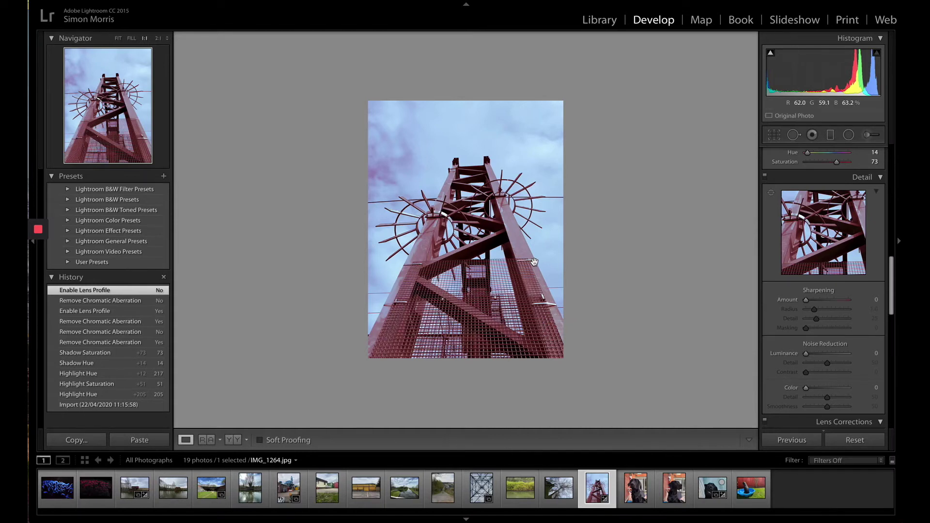
{"action": "scroll", "coordinate": [806, 296], "scroll_direction": "down", "scroll_amount": 3}
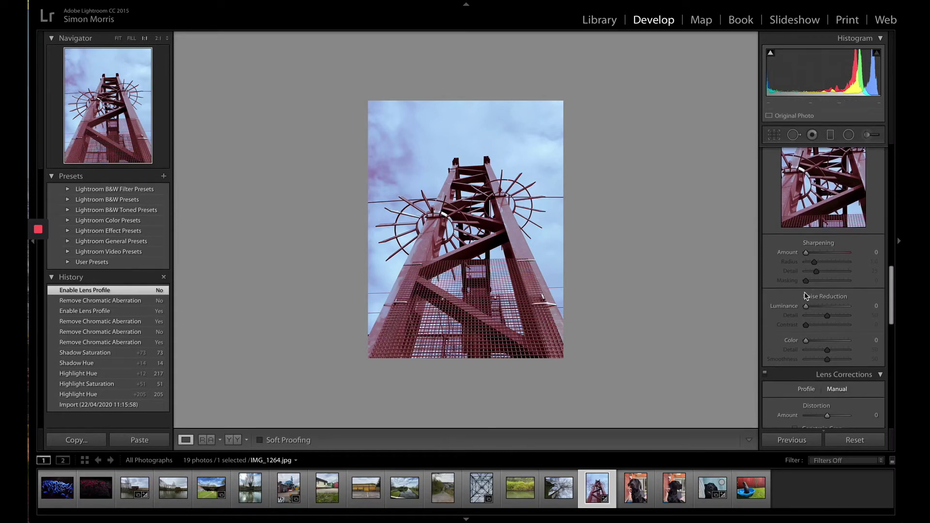
Set IMG_1216's manual lens correction Distortion to +6 and its defringe Purple Hue to 17/70
{"action": "scroll", "coordinate": [806, 297], "scroll_direction": "down", "scroll_amount": 1}
{"action": "scroll", "coordinate": [806, 297], "scroll_direction": "up", "scroll_amount": 3}
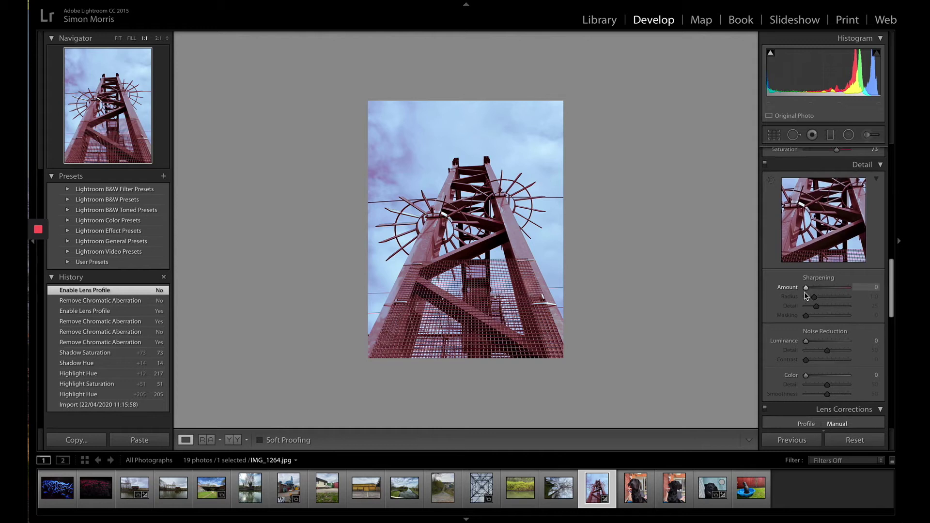
{"action": "scroll", "coordinate": [806, 296], "scroll_direction": "down", "scroll_amount": 4}
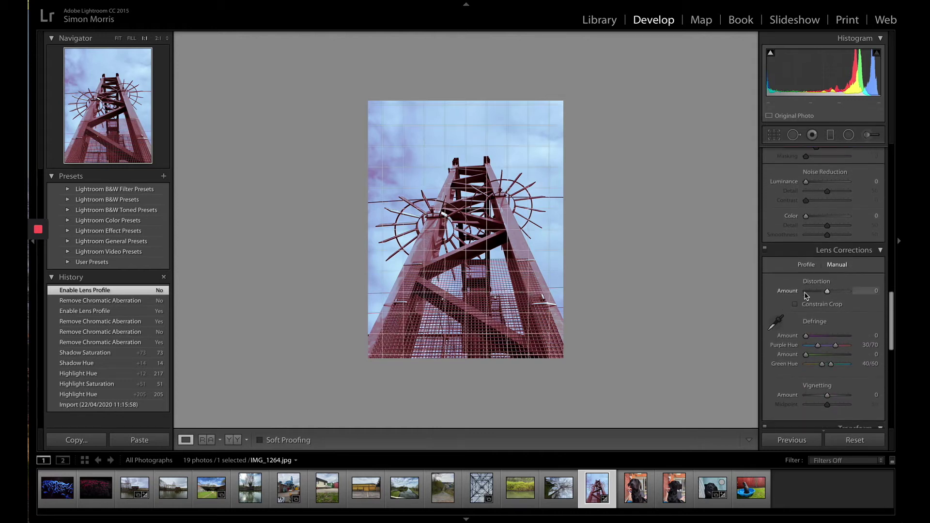
{"action": "scroll", "coordinate": [806, 296], "scroll_direction": "down", "scroll_amount": 2}
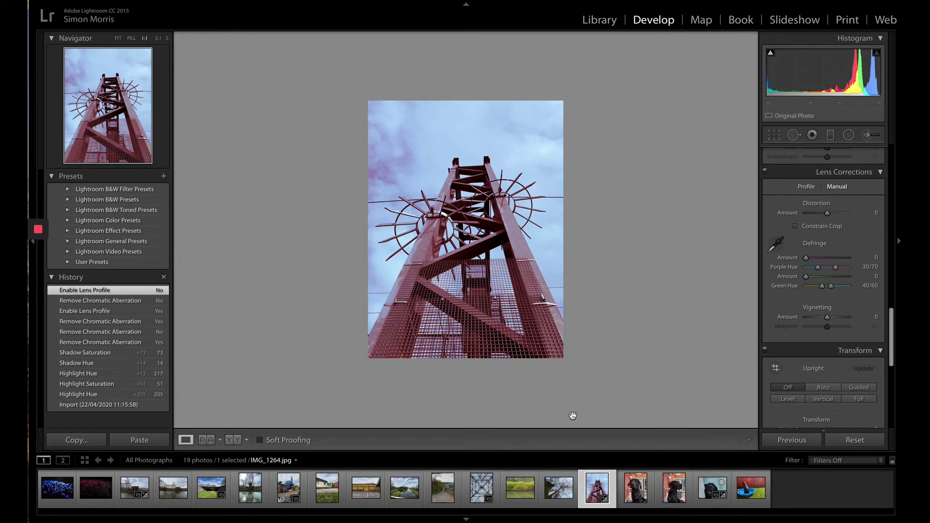
{"action": "left_click", "coordinate": [250, 488]}
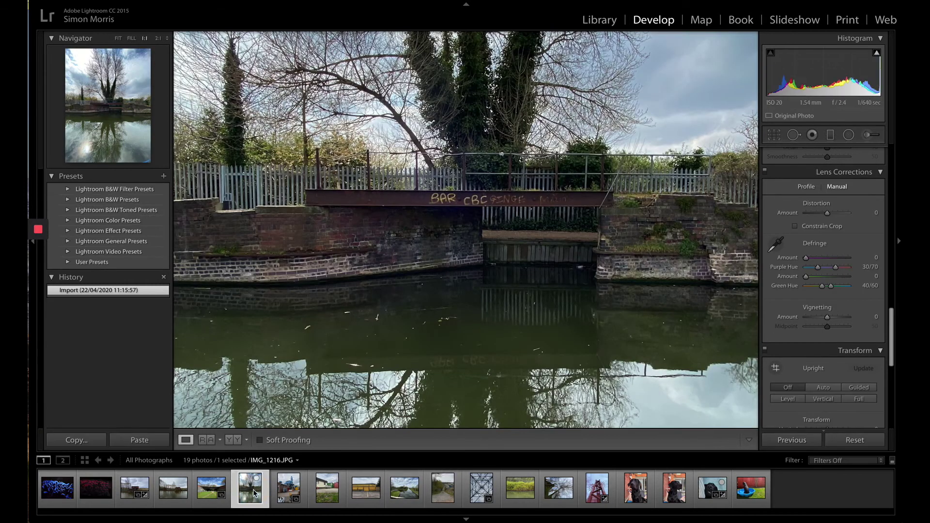
{"action": "left_click", "coordinate": [469, 246]}
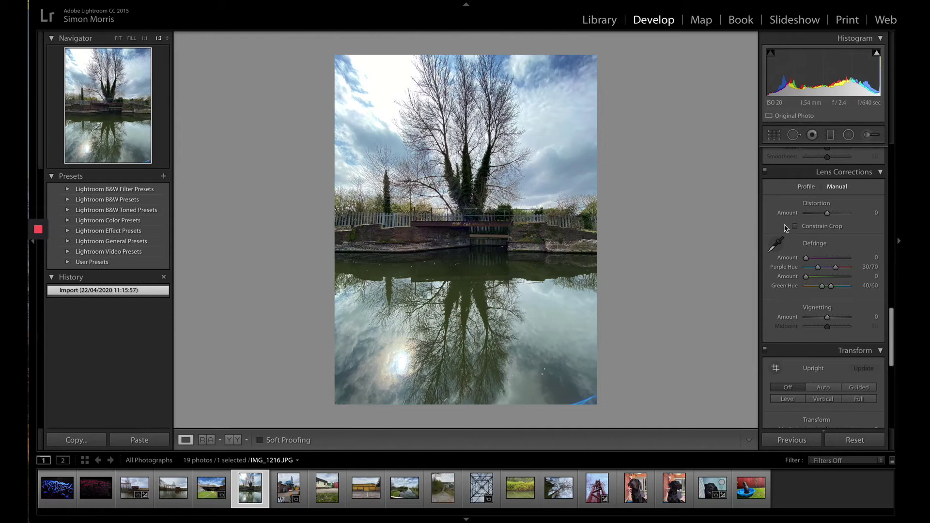
{"action": "mouse_move", "coordinate": [827, 213]}
{"action": "left_mouse_down"}
{"action": "mouse_move", "coordinate": [837, 215]}
{"action": "mouse_move", "coordinate": [800, 218]}
{"action": "mouse_move", "coordinate": [823, 216]}
{"action": "left_mouse_up"}
{"action": "left_click_drag", "start_coordinate": [823, 212], "coordinate": [829, 213]}
{"action": "left_click", "coordinate": [808, 259]}
{"action": "mouse_move", "coordinate": [808, 259]}
{"action": "left_mouse_down"}
{"action": "mouse_move", "coordinate": [834, 254]}
{"action": "mouse_move", "coordinate": [781, 257]}
{"action": "mouse_move", "coordinate": [813, 268]}
{"action": "left_mouse_up"}
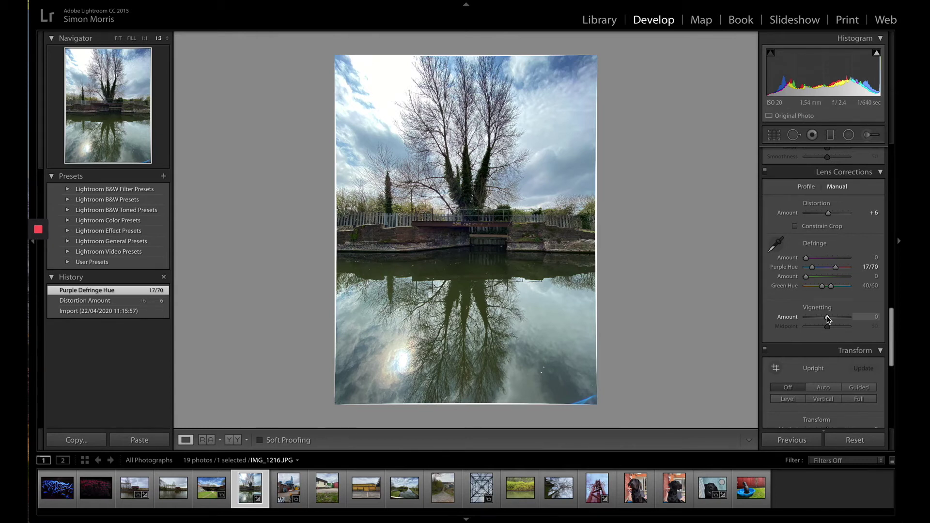
Set IMG_1216's lens Vignetting Amount to -10 and its Transform Scale to 104
{"action": "left_click_drag", "start_coordinate": [828, 318], "coordinate": [802, 318]}
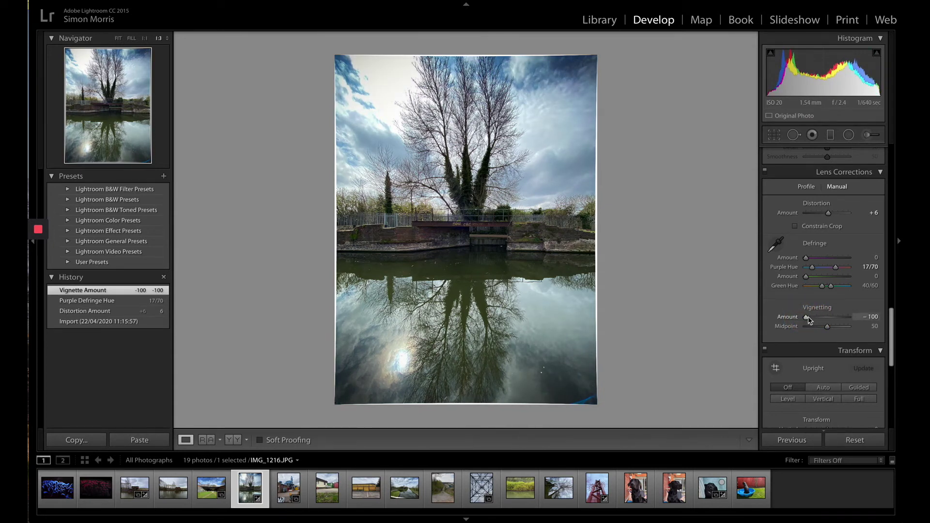
{"action": "left_click_drag", "start_coordinate": [808, 317], "coordinate": [825, 319]}
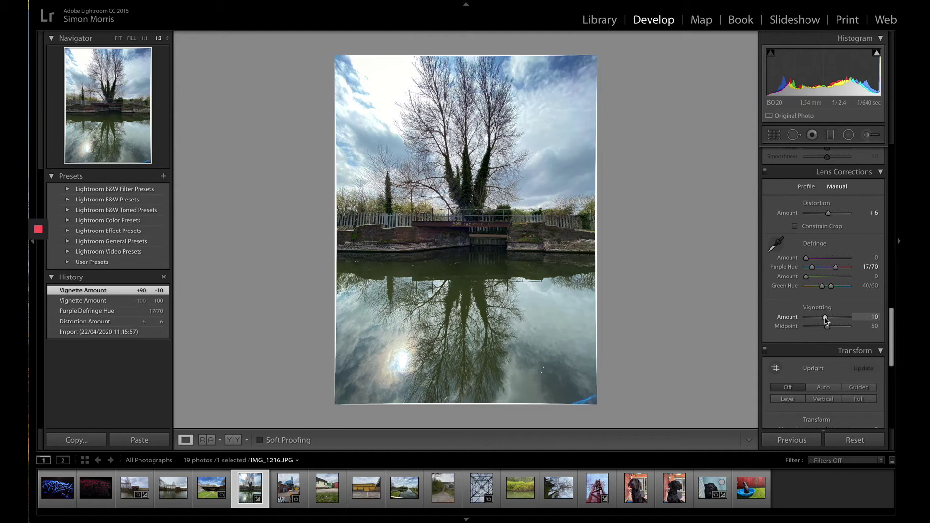
{"action": "scroll", "coordinate": [826, 321], "scroll_direction": "down", "scroll_amount": 3}
{"action": "scroll", "coordinate": [826, 321], "scroll_direction": "down", "scroll_amount": 3}
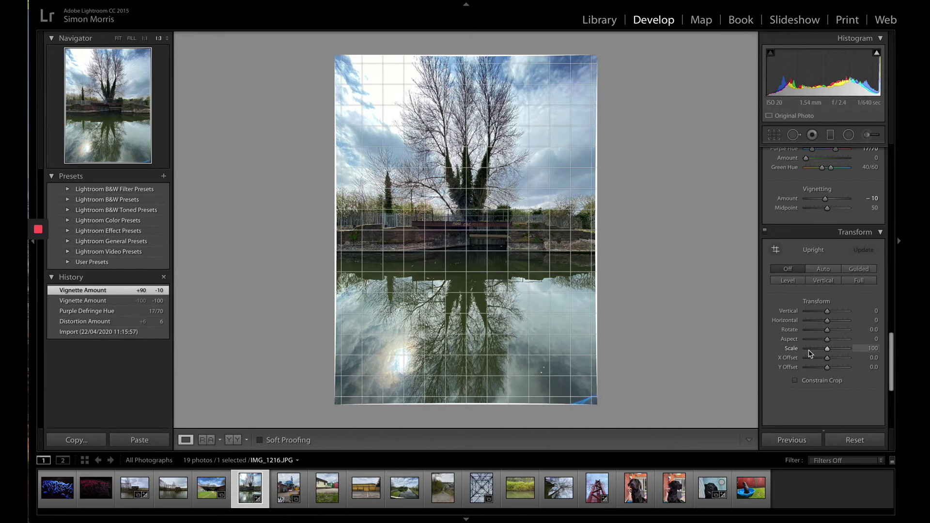
{"action": "left_click_drag", "start_coordinate": [827, 351], "coordinate": [828, 352]}
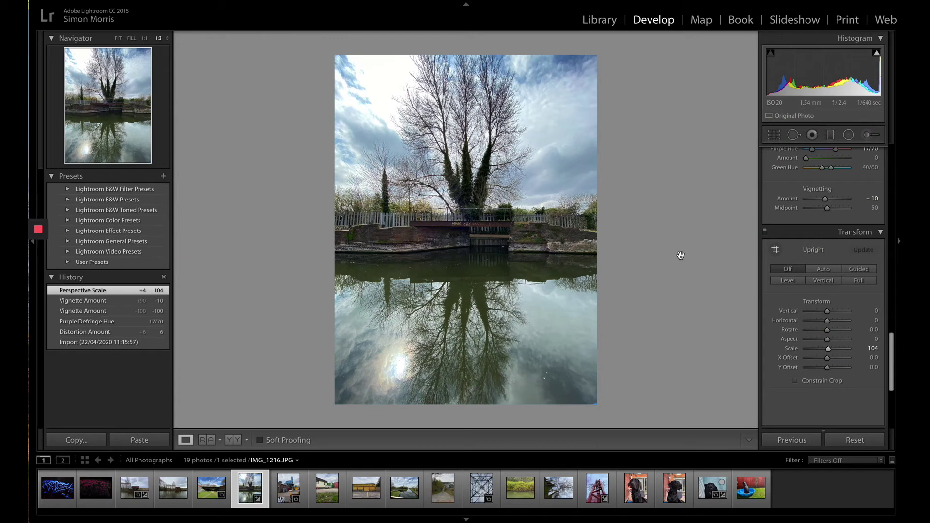
Add a post-crop vignette to IMG_1237 with Amount -47, Midpoint 24, Roundness -27, Feather 57 and Highlights 65
{"action": "scroll", "coordinate": [804, 250], "scroll_direction": "down", "scroll_amount": 5}
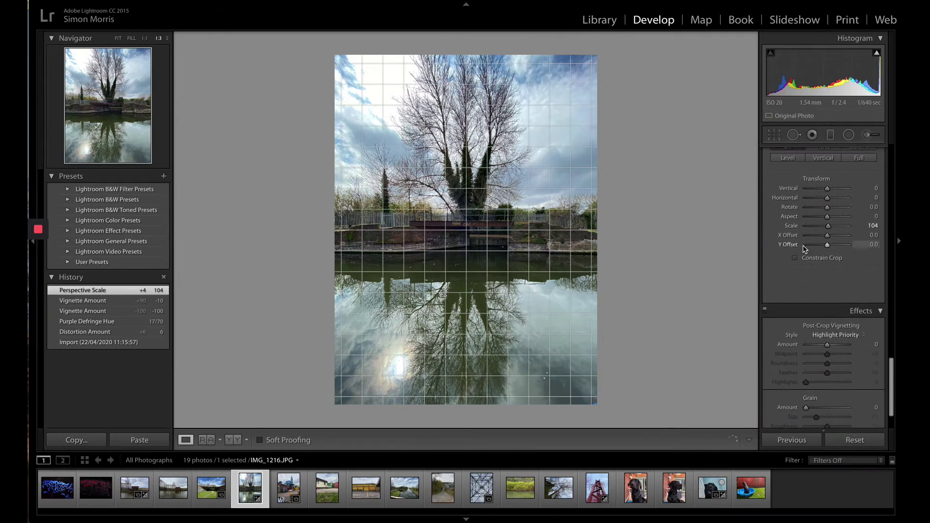
{"action": "scroll", "coordinate": [804, 249], "scroll_direction": "down", "scroll_amount": 2}
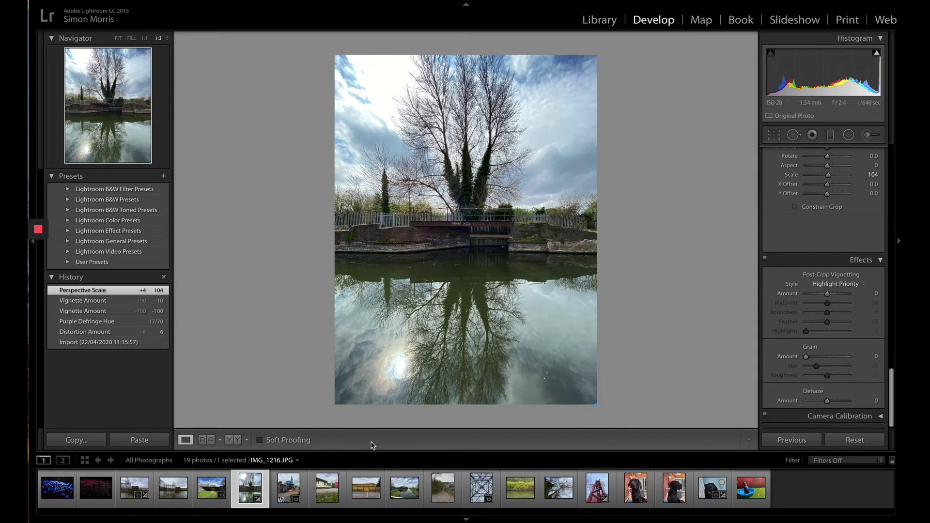
{"action": "left_click", "coordinate": [401, 494]}
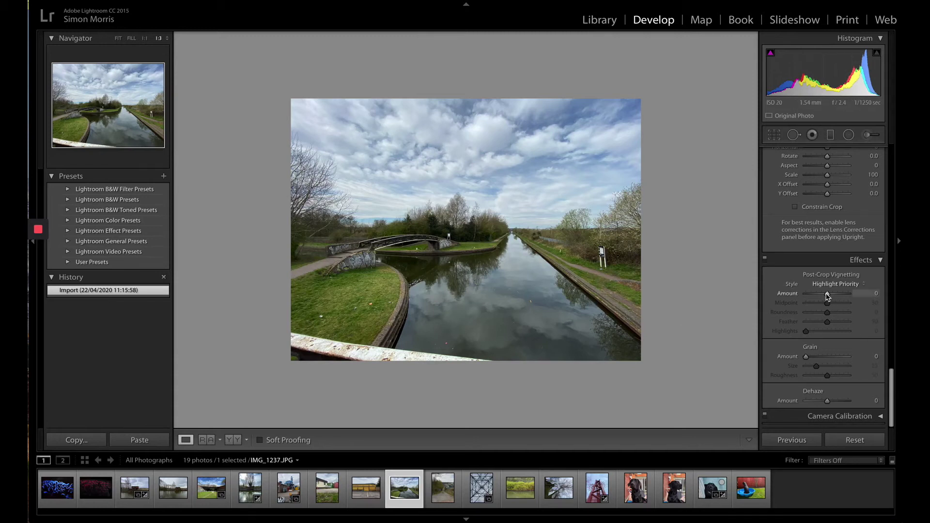
{"action": "left_click_drag", "start_coordinate": [828, 294], "coordinate": [857, 292]}
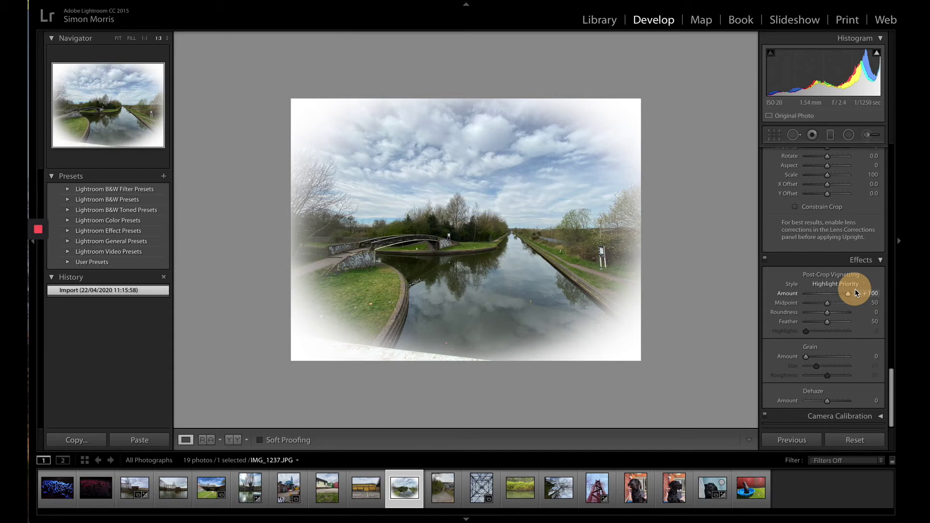
{"action": "left_click_drag", "start_coordinate": [852, 293], "coordinate": [822, 299]}
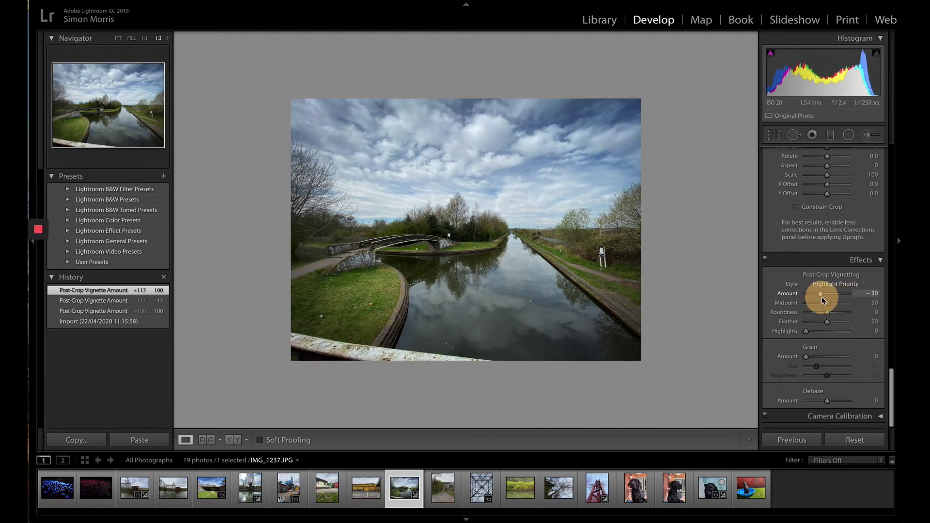
{"action": "left_click_drag", "start_coordinate": [822, 297], "coordinate": [819, 299]}
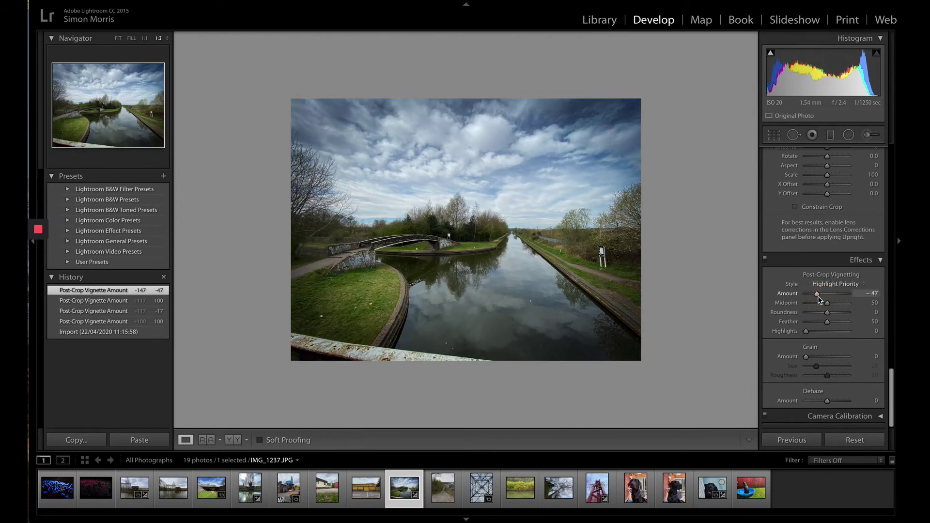
{"action": "mouse_move", "coordinate": [827, 304]}
{"action": "left_mouse_down"}
{"action": "mouse_move", "coordinate": [788, 303]}
{"action": "mouse_move", "coordinate": [835, 309]}
{"action": "mouse_move", "coordinate": [816, 307]}
{"action": "mouse_move", "coordinate": [827, 320]}
{"action": "mouse_move", "coordinate": [790, 325]}
{"action": "mouse_move", "coordinate": [830, 322]}
{"action": "left_mouse_up"}
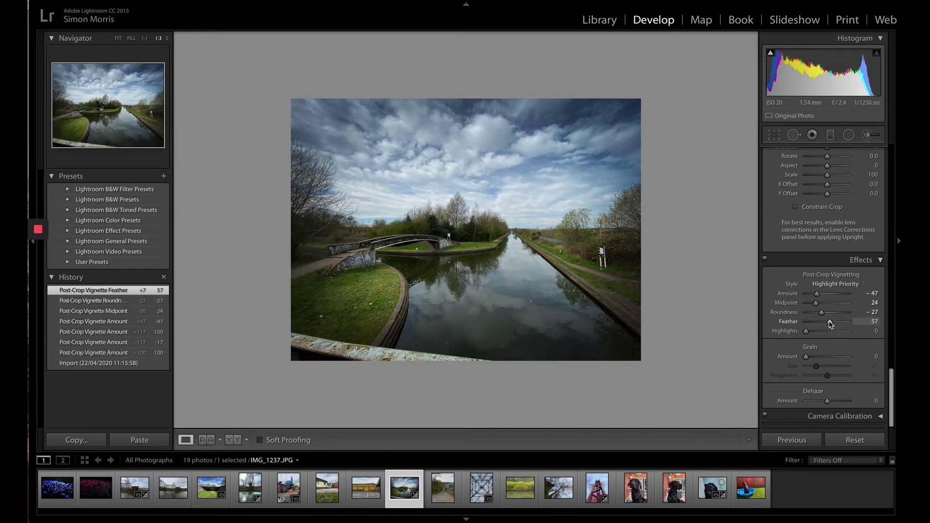
{"action": "left_click_drag", "start_coordinate": [807, 331], "coordinate": [835, 333]}
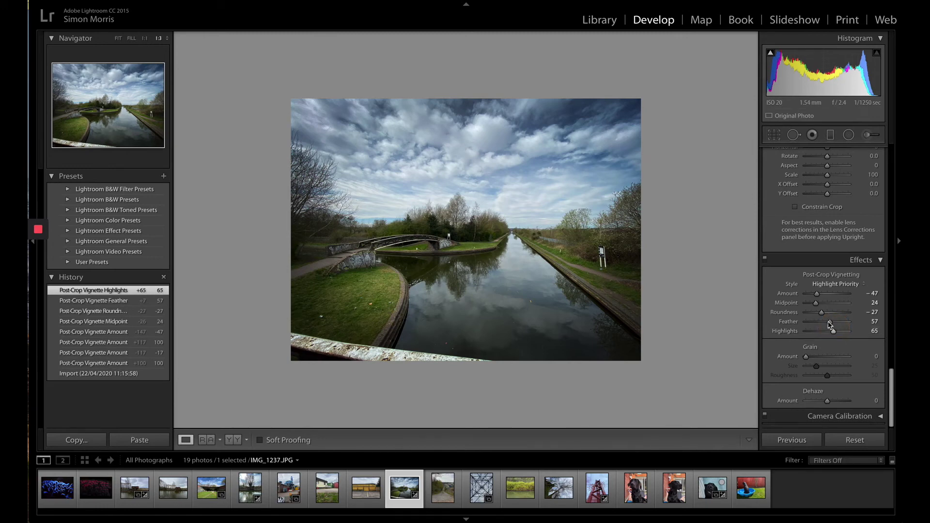
Soften the post-crop vignette Amount to -22 and compare IMG_1237 before and after its edits
{"action": "left_click_drag", "start_coordinate": [817, 294], "coordinate": [823, 294]}
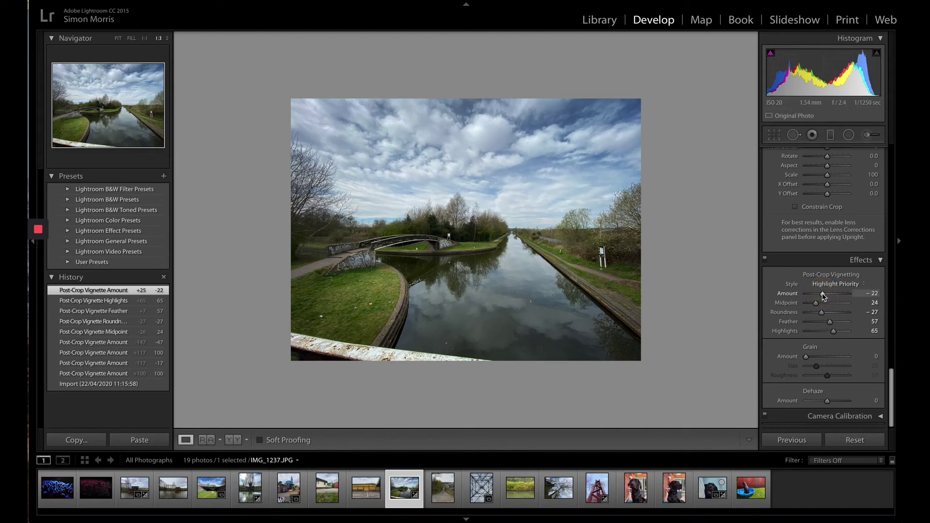
{"action": "key", "text": "backslash"}
{"action": "key", "text": "backslash"}
{"action": "key", "text": "backslash"}
{"action": "key", "text": "backslash"}
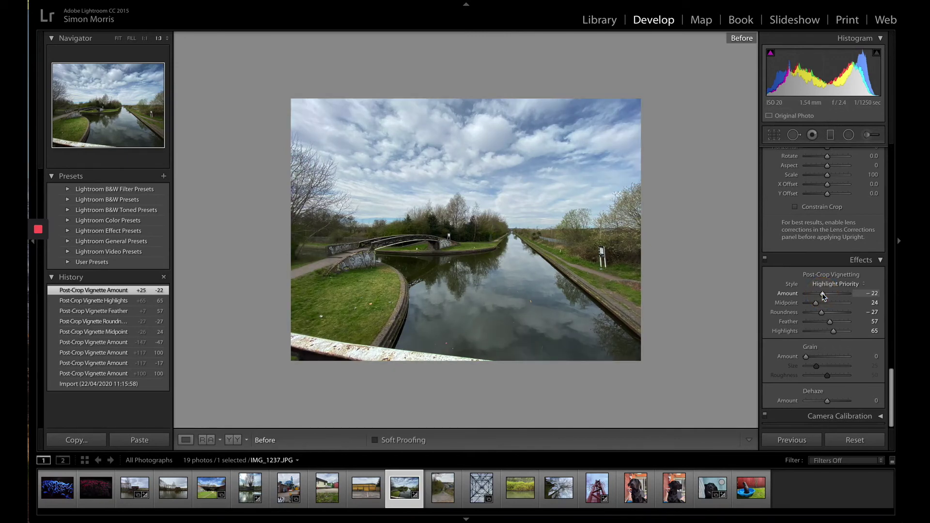
{"action": "key", "text": "backslash"}
{"action": "key", "text": "backslash"}
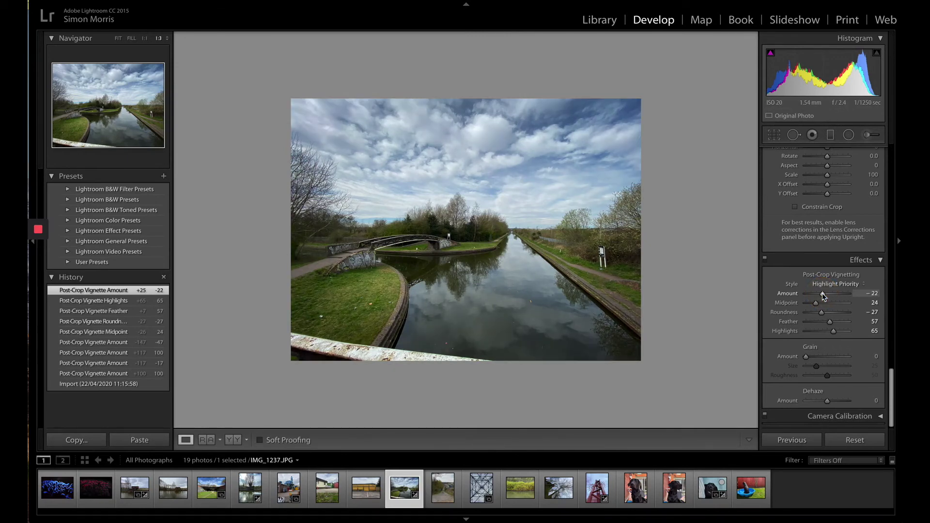
Set the post-crop vignette Amount to -8 and check it against the unedited version of IMG_1237
{"action": "left_click_drag", "start_coordinate": [824, 296], "coordinate": [826, 297]}
{"action": "key", "text": "backslash"}
{"action": "key", "text": "backslash"}
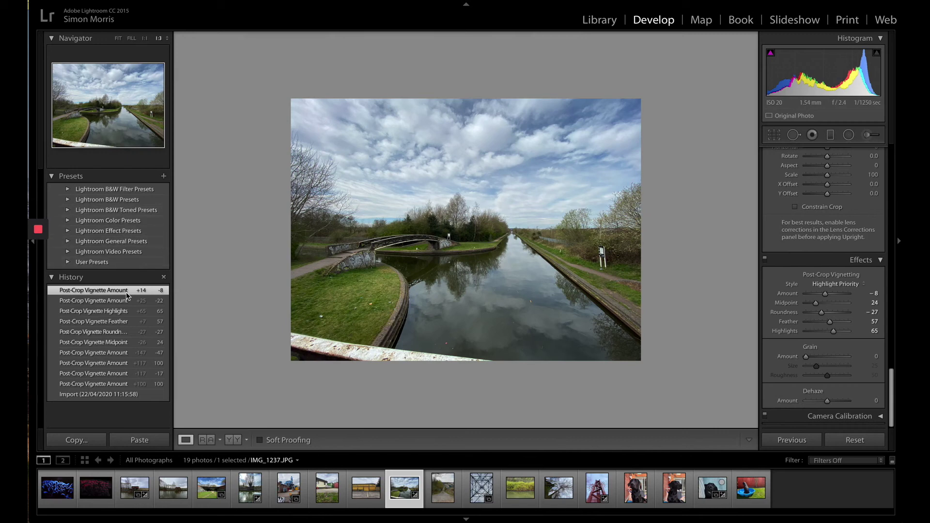
Review the Develop adjustments and the Crop & Straighten and Spot Removal tool options for IMG_1237
{"action": "scroll", "coordinate": [867, 339], "scroll_direction": "up", "scroll_amount": 5}
{"action": "scroll", "coordinate": [867, 340], "scroll_direction": "up", "scroll_amount": 10}
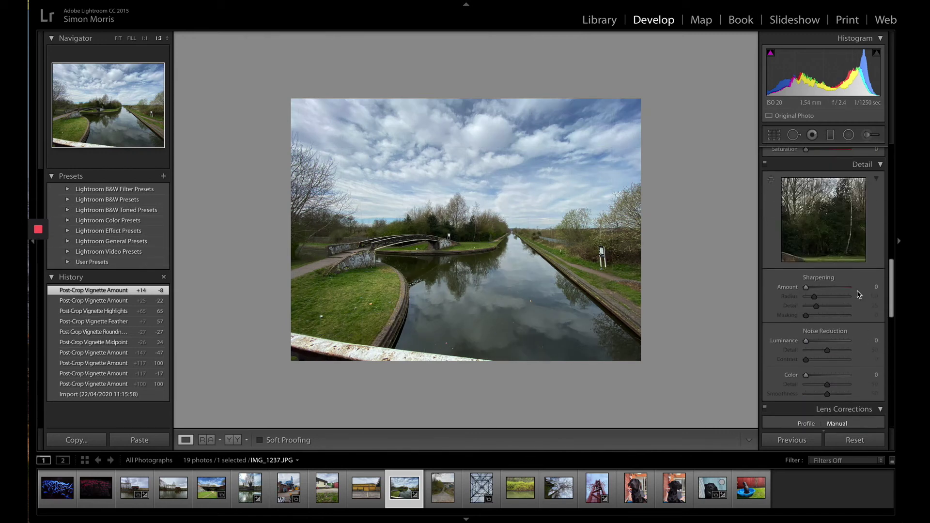
{"action": "scroll", "coordinate": [849, 200], "scroll_direction": "down", "scroll_amount": 8}
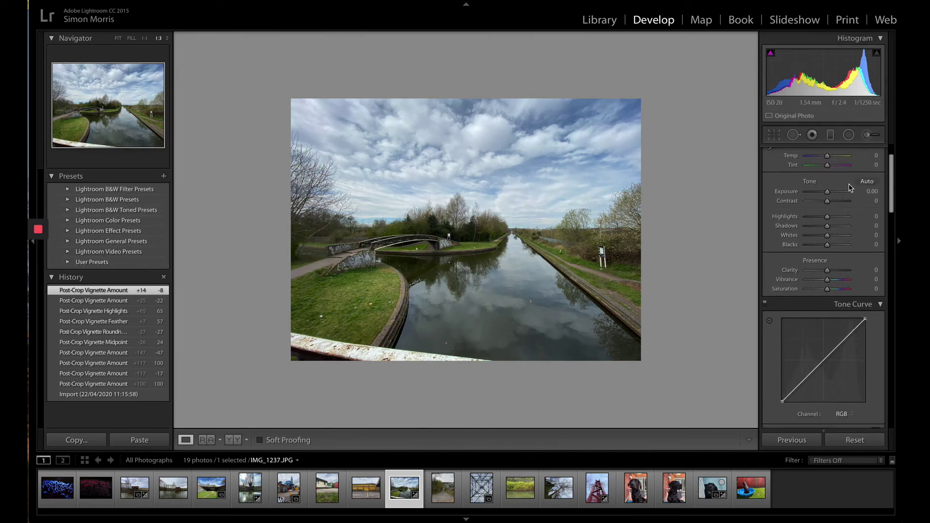
{"action": "scroll", "coordinate": [849, 187], "scroll_direction": "down", "scroll_amount": 6}
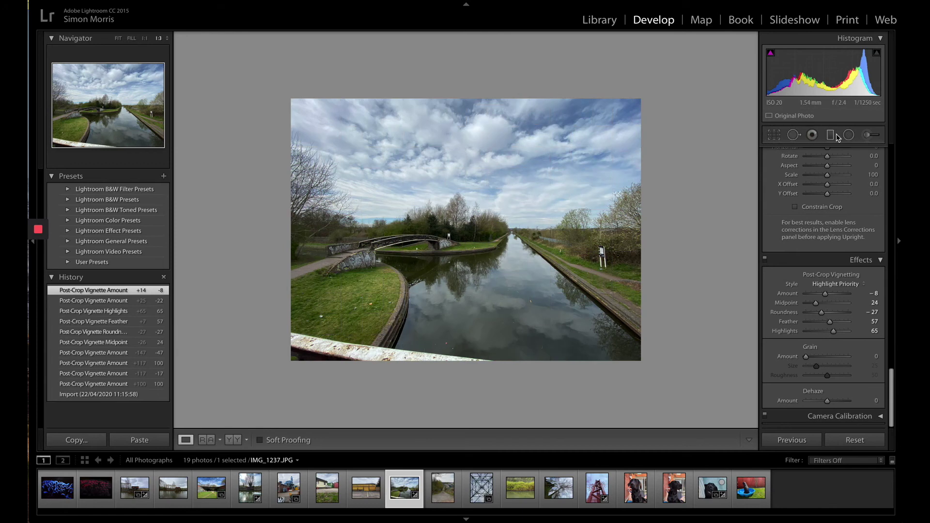
{"action": "left_click", "coordinate": [775, 138]}
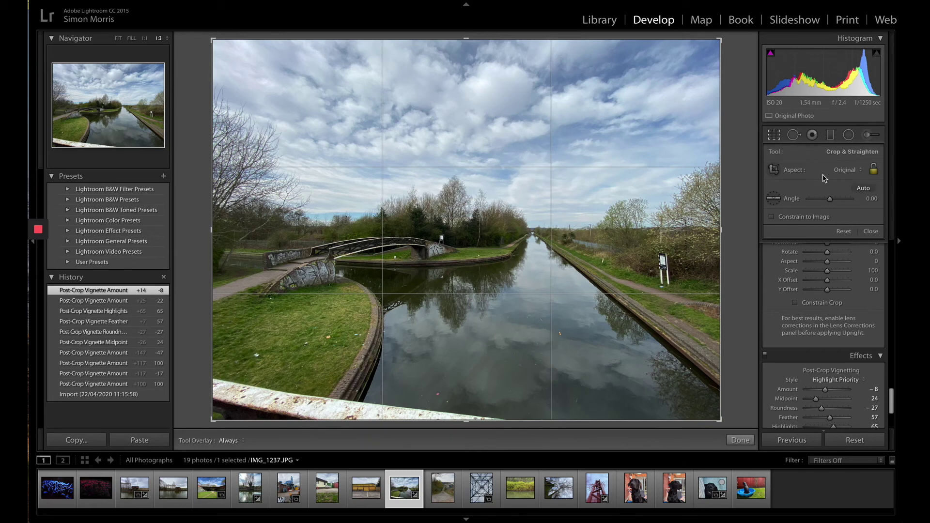
{"action": "left_click", "coordinate": [793, 135]}
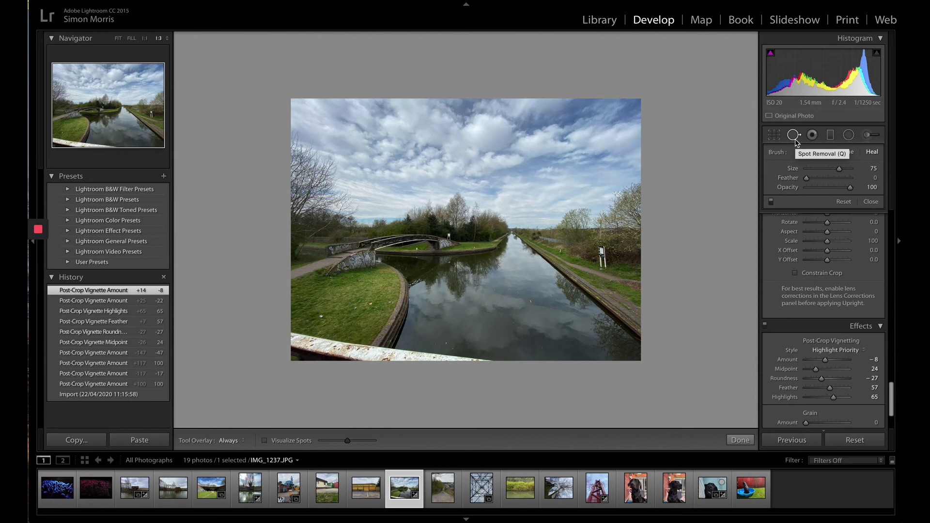
Add a Red Eye correction to the dog's eye in IMG_1340 with Pupil Size 78
{"action": "left_click", "coordinate": [810, 138]}
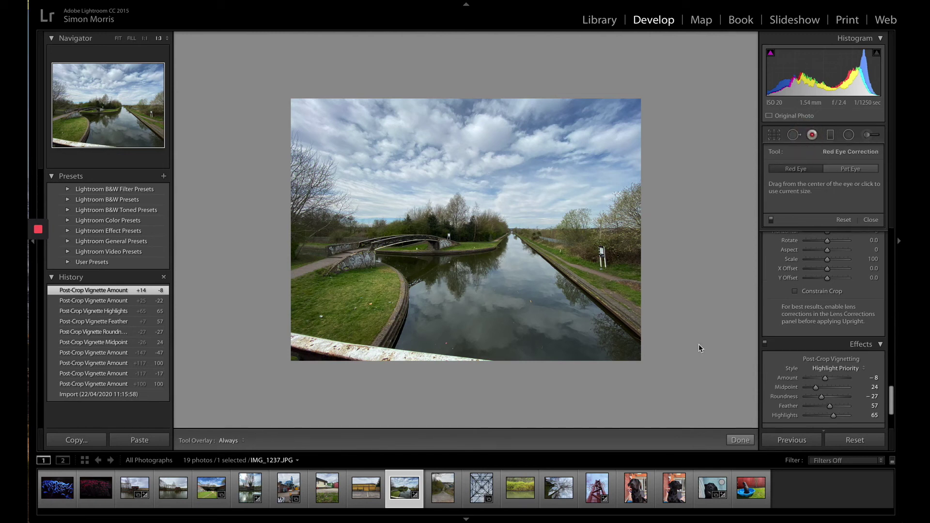
{"action": "left_click", "coordinate": [677, 493]}
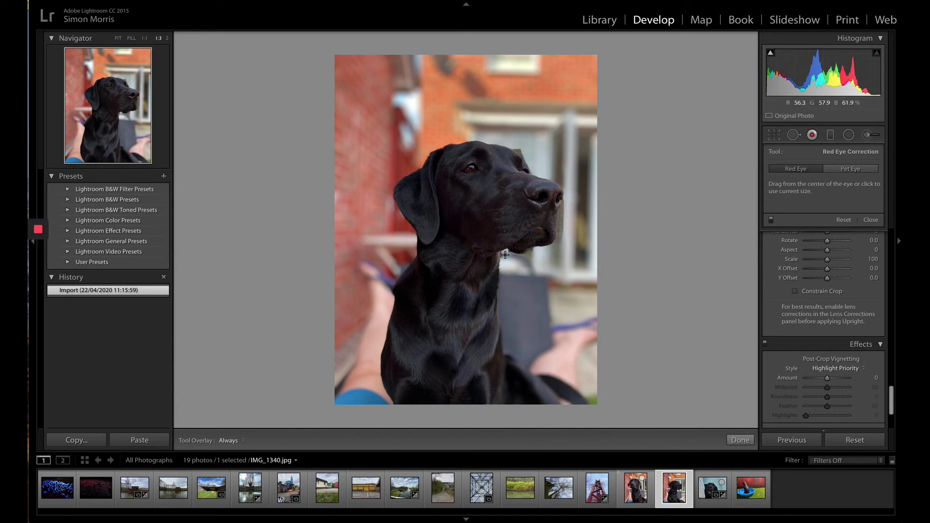
{"action": "left_click", "coordinate": [470, 166]}
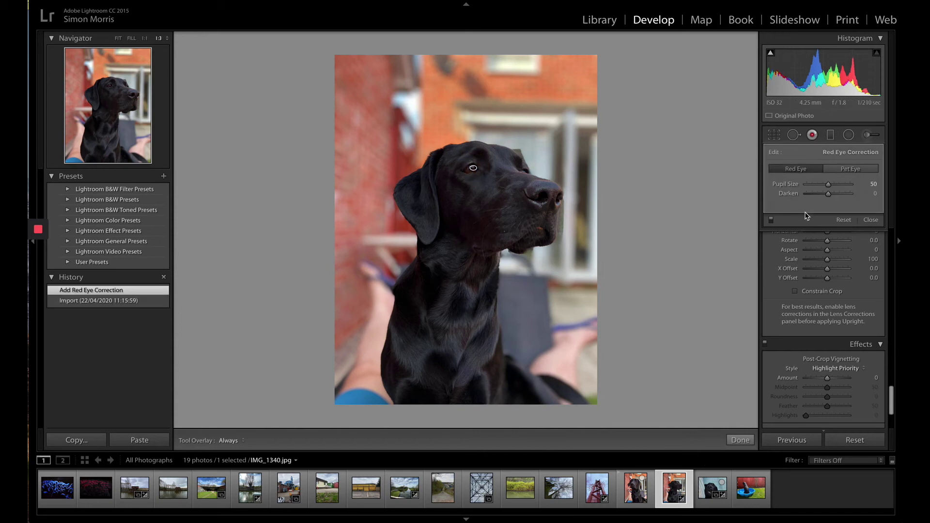
{"action": "left_click", "coordinate": [828, 187]}
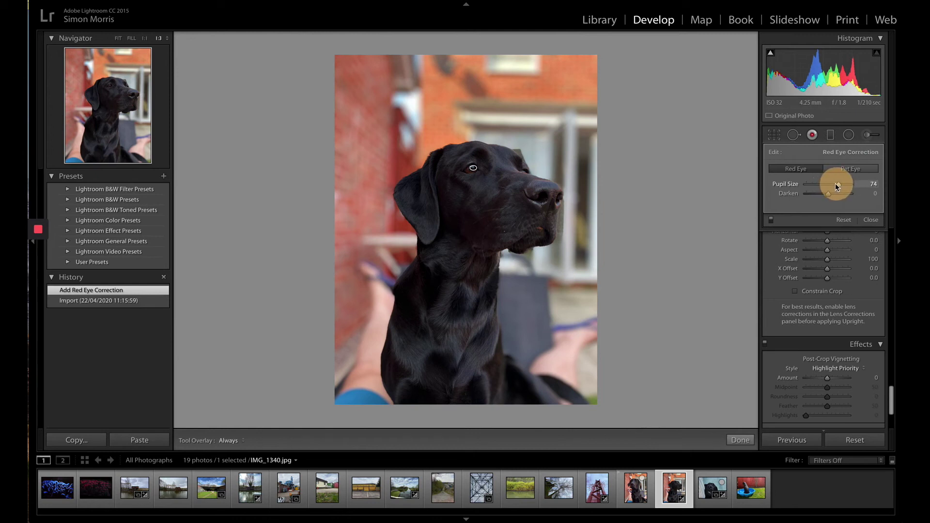
{"action": "left_click_drag", "start_coordinate": [840, 188], "coordinate": [841, 186]}
Change the dog's eye correction to Pet Eye and set its Pupil Size to 91
{"action": "left_click", "coordinate": [850, 169]}
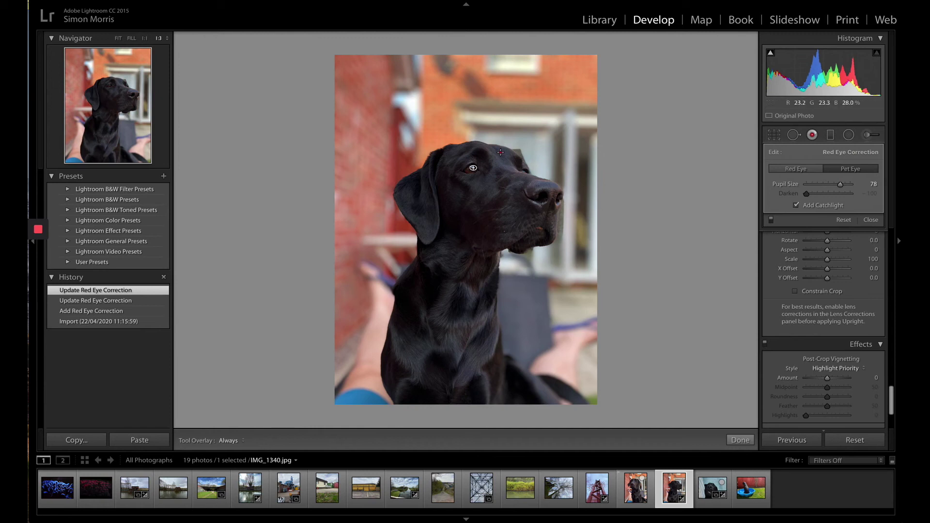
{"action": "mouse_move", "coordinate": [841, 184]}
{"action": "left_mouse_down"}
{"action": "mouse_move", "coordinate": [826, 187]}
{"action": "mouse_move", "coordinate": [846, 185]}
{"action": "left_mouse_up"}
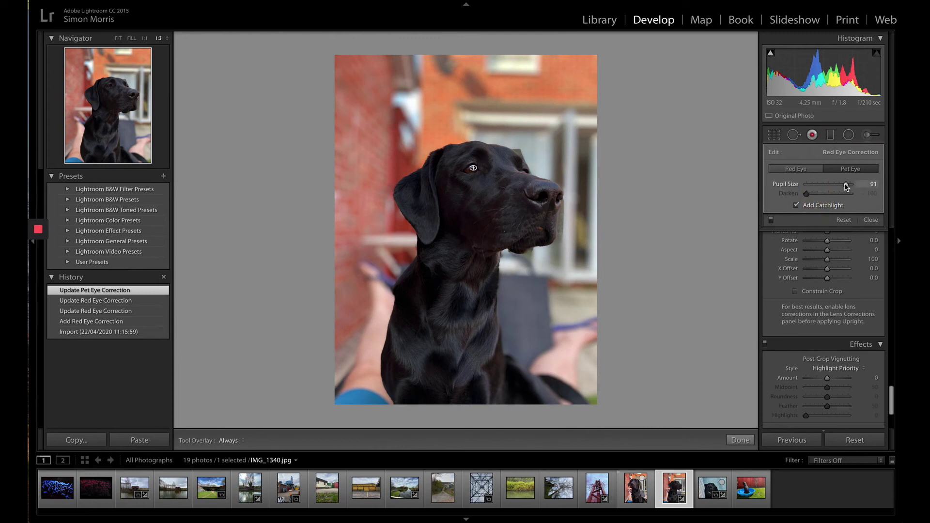
{"action": "mouse_move", "coordinate": [853, 183]}
{"action": "left_mouse_down"}
{"action": "mouse_move", "coordinate": [812, 185]}
{"action": "mouse_move", "coordinate": [847, 184]}
{"action": "left_mouse_up"}
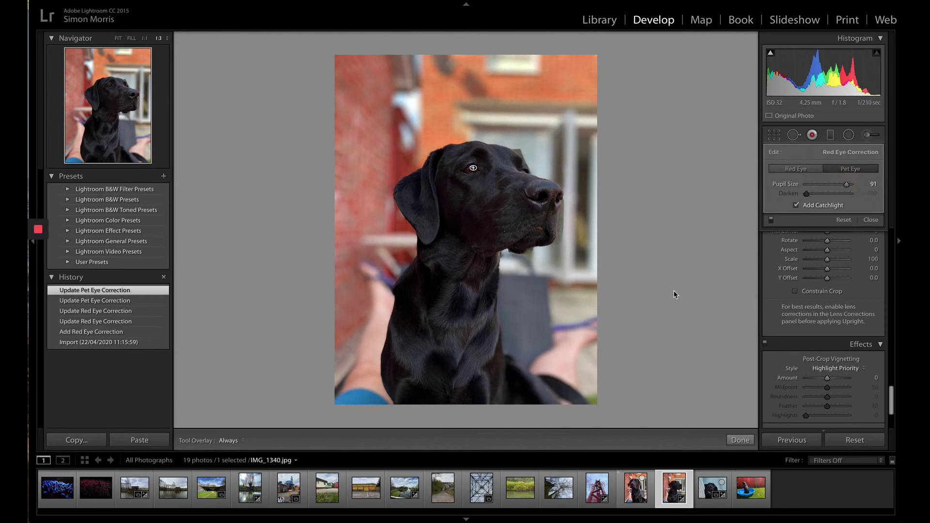
Add a graduated filter to IMG_1237, running straight down from the upper sky to just below the photo's lower edge
{"action": "left_click", "coordinate": [831, 136]}
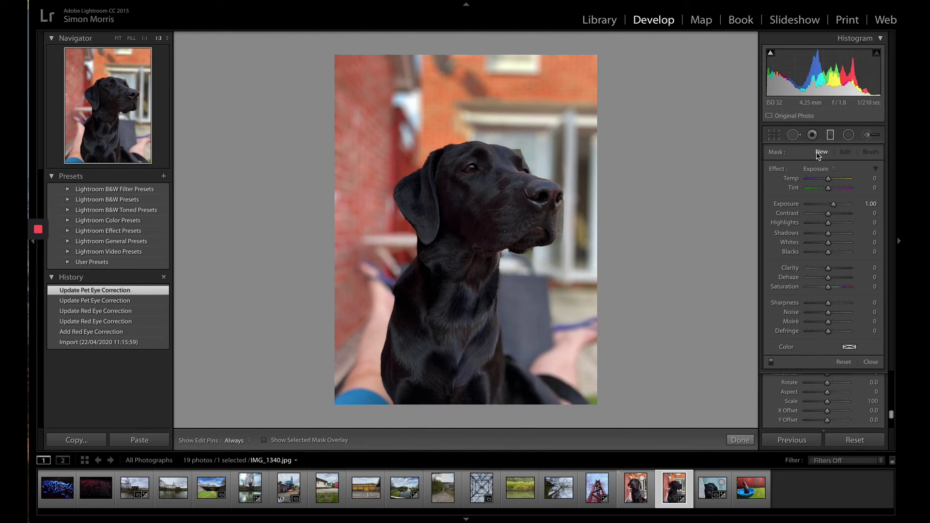
{"action": "left_click", "coordinate": [401, 500]}
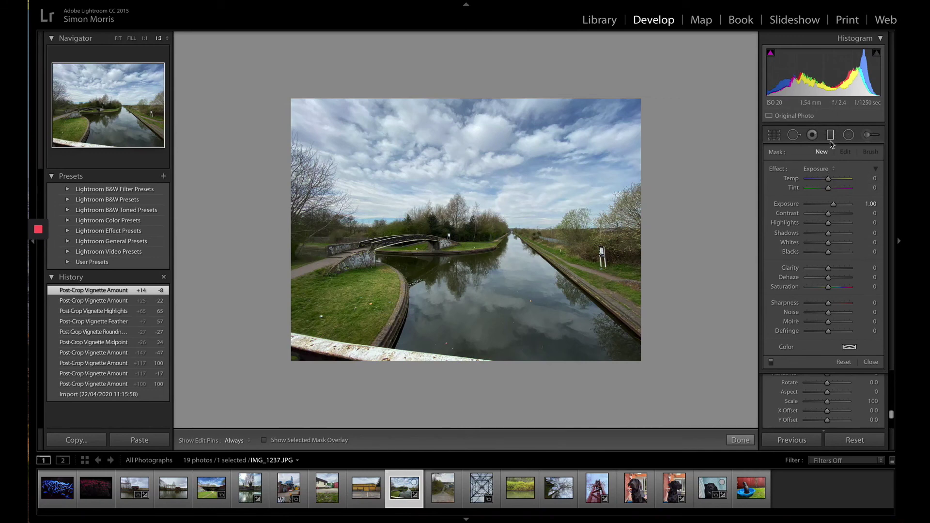
{"action": "left_click_drag", "start_coordinate": [460, 120], "coordinate": [457, 373]}
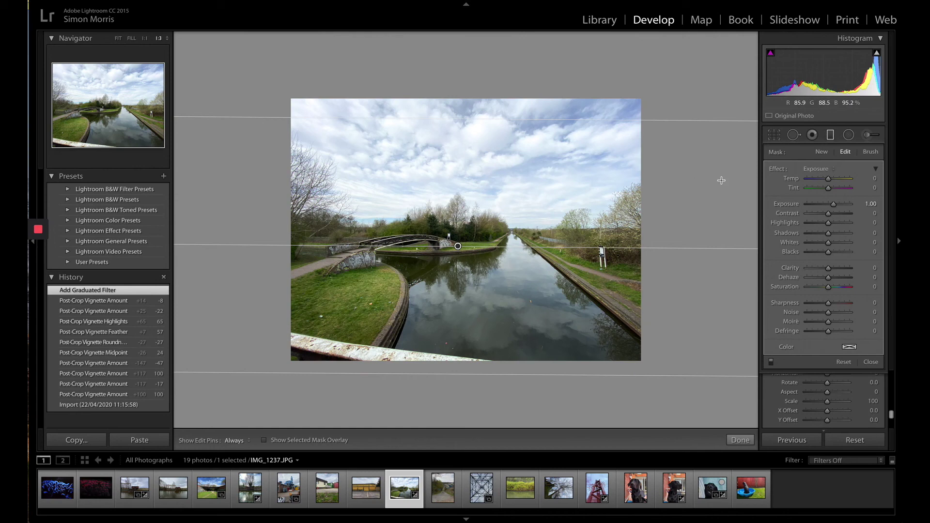
Set the graduated filter's Exposure to 0.12 and Temp to -42, and move it up so its centre sits at the treeline
{"action": "double_click", "coordinate": [828, 204]}
{"action": "left_click_drag", "start_coordinate": [828, 209], "coordinate": [818, 178]}
{"action": "left_click_drag", "start_coordinate": [456, 245], "coordinate": [459, 213]}
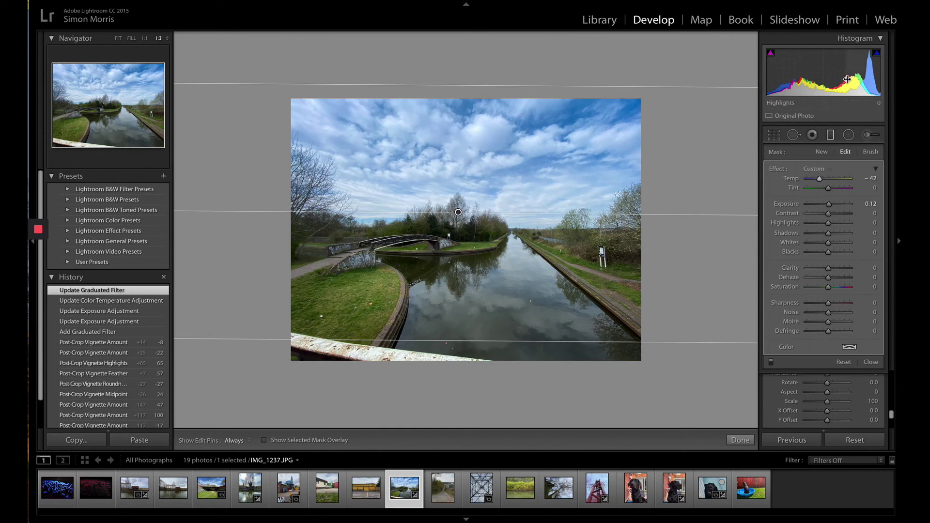
{"action": "left_click", "coordinate": [849, 136]}
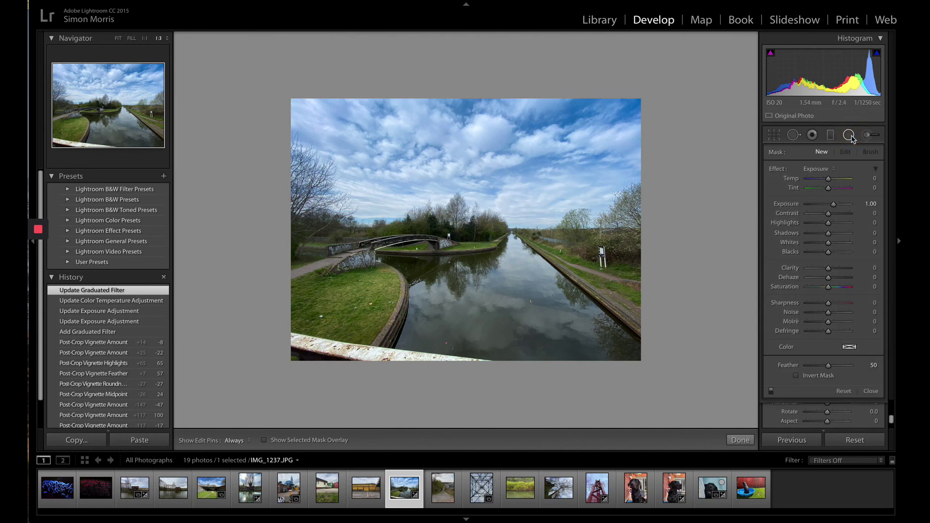
{"action": "left_click_drag", "start_coordinate": [457, 218], "coordinate": [597, 323]}
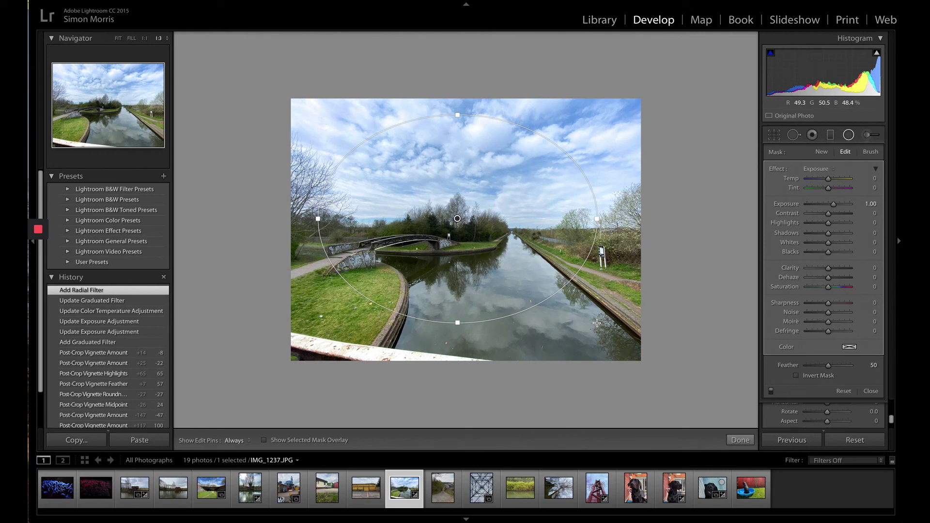
{"action": "key", "text": "ctrl+z"}
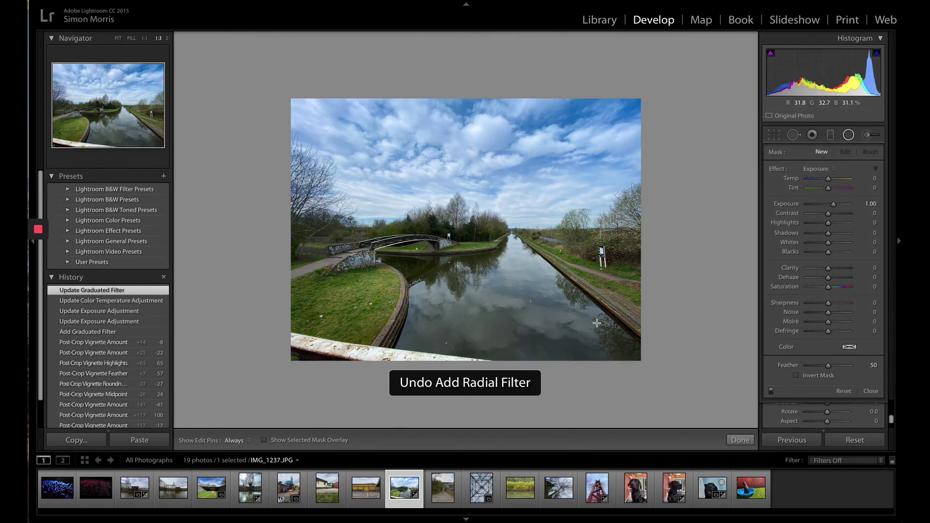
Paint an Adjustment Brush mask over the canal water in IMG_1237 with brush Size 15.0 and Exposure 1.00
{"action": "left_click", "coordinate": [866, 135]}
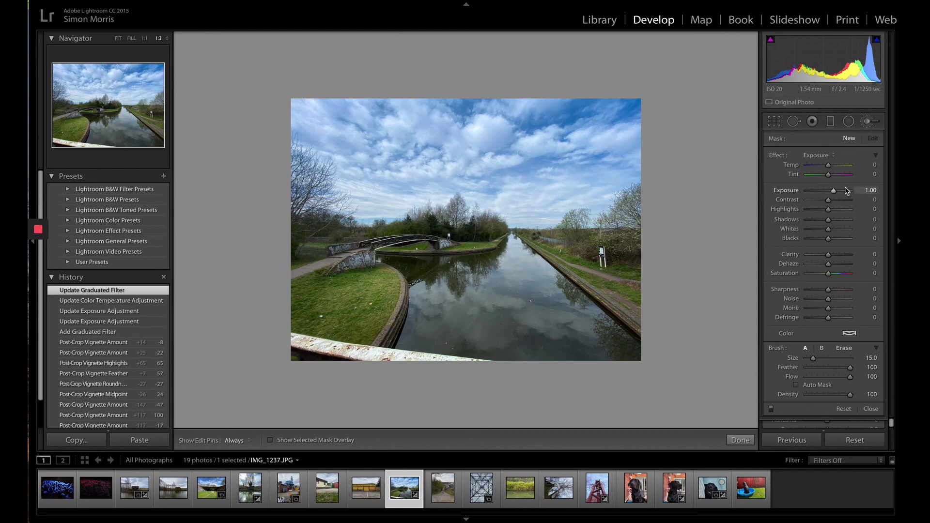
{"action": "key", "text": "h"}
{"action": "mouse_move", "coordinate": [517, 365]}
{"action": "left_mouse_down"}
{"action": "mouse_move", "coordinate": [530, 297]}
{"action": "mouse_move", "coordinate": [517, 264]}
{"action": "mouse_move", "coordinate": [586, 335]}
{"action": "mouse_move", "coordinate": [543, 347]}
{"action": "mouse_move", "coordinate": [453, 347]}
{"action": "mouse_move", "coordinate": [440, 271]}
{"action": "mouse_move", "coordinate": [432, 276]}
{"action": "left_mouse_up"}
{"action": "key", "text": "h"}
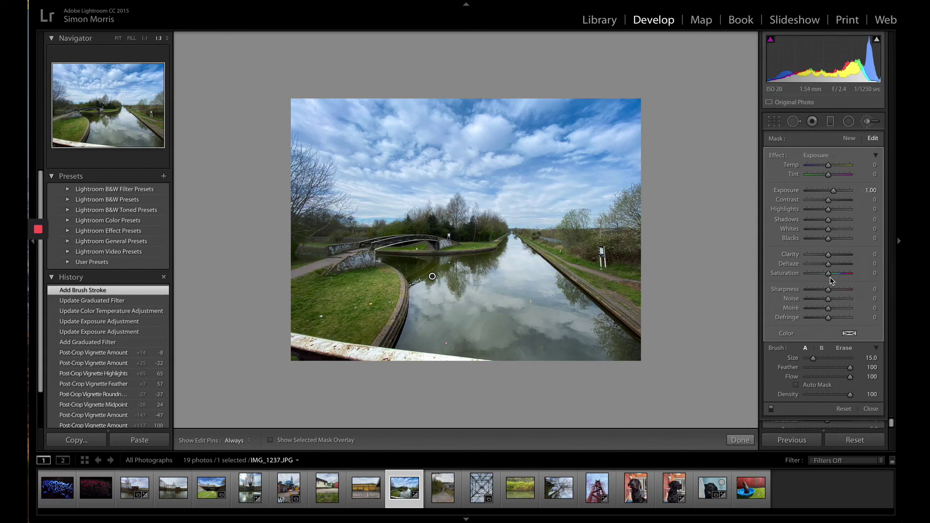
Set the water brush adjustment's Temp to -34 and Exposure to 0.06
{"action": "mouse_move", "coordinate": [830, 167]}
{"action": "left_mouse_down"}
{"action": "mouse_move", "coordinate": [821, 165]}
{"action": "mouse_move", "coordinate": [831, 191]}
{"action": "mouse_move", "coordinate": [814, 191]}
{"action": "mouse_move", "coordinate": [830, 191]}
{"action": "left_mouse_up"}
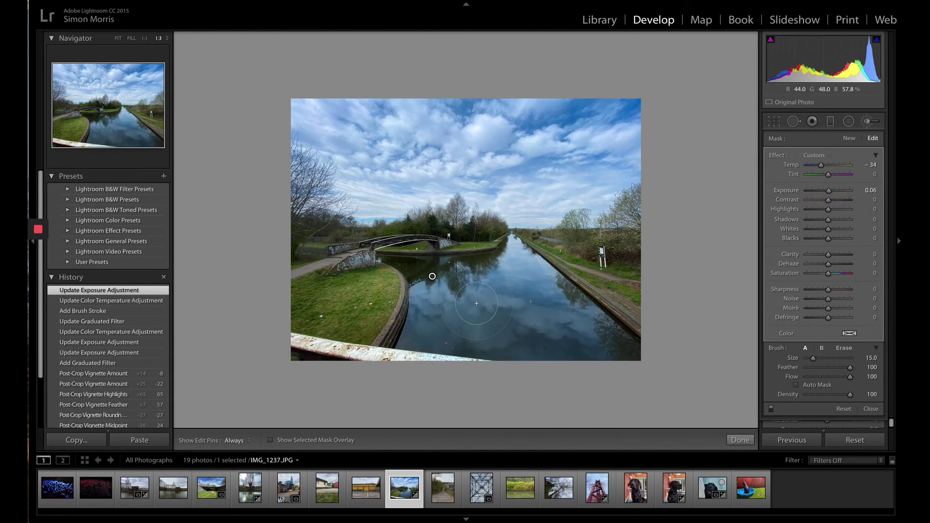
{"action": "key", "text": "z"}
{"action": "key", "text": "z"}
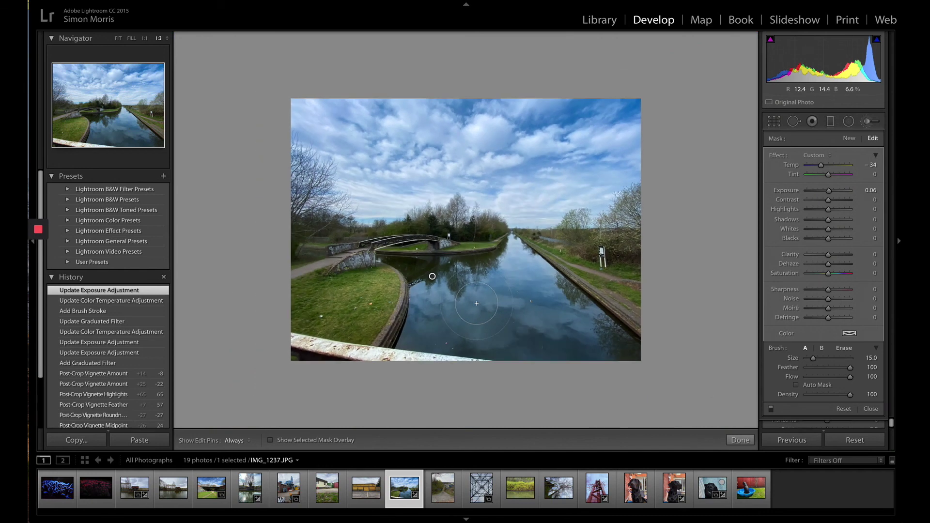